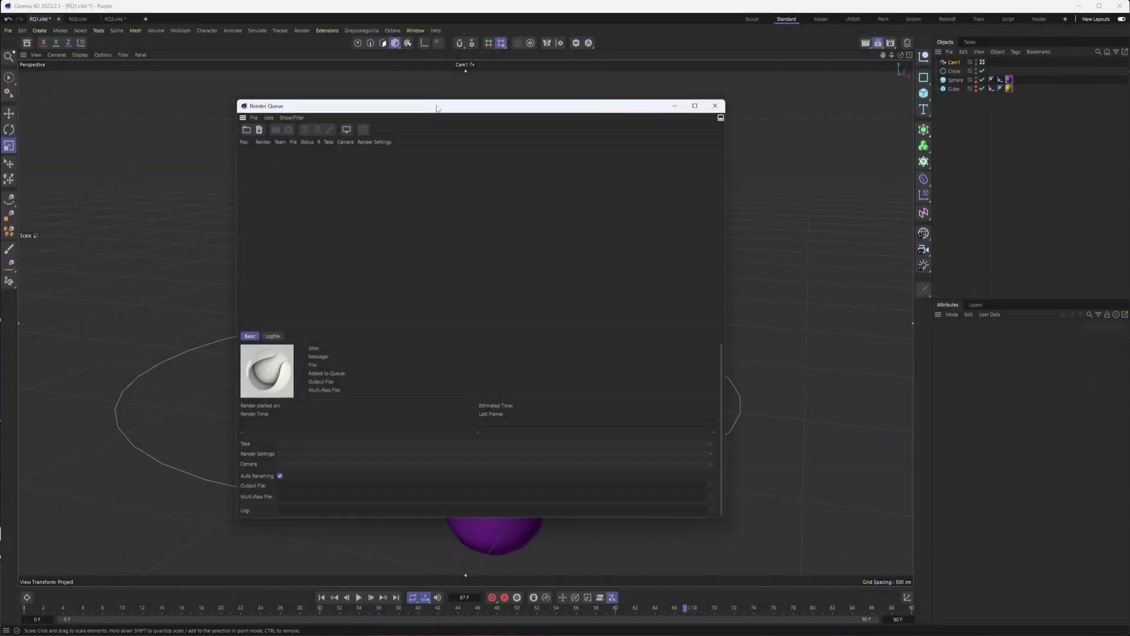
Close the empty Render Queue window so the circle and purple sphere are visible.
left_click_drag(436, 107, 449, 101)
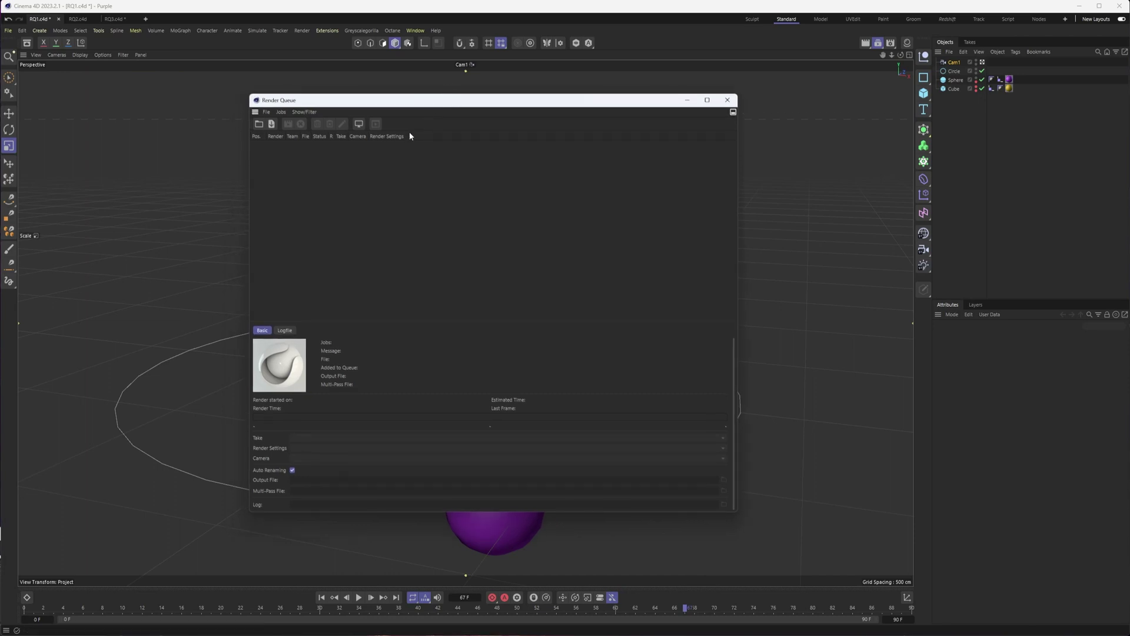
left_click(728, 101)
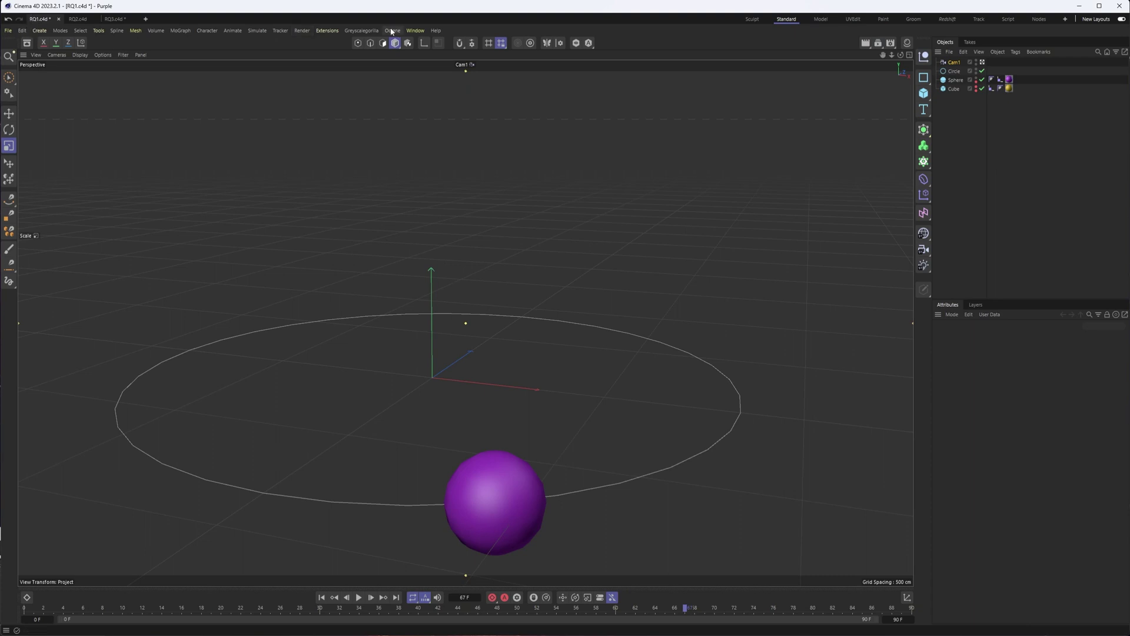
Add the current project to the Render Queue, saving it as RQ1.c4d with the Purple take.
left_click(303, 30)
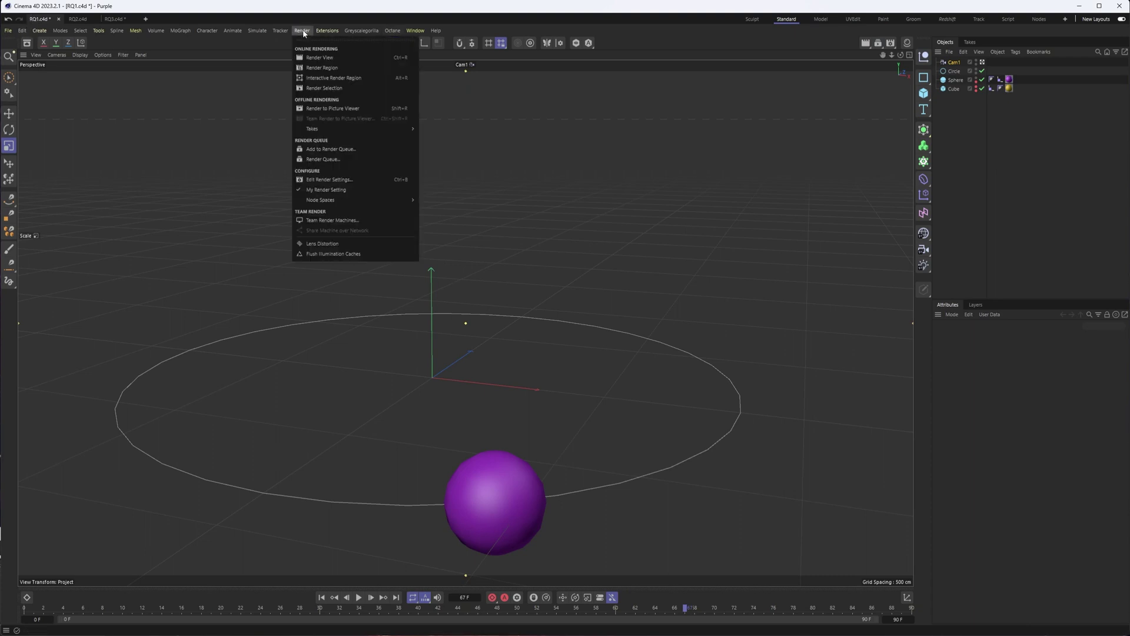
left_click(351, 151)
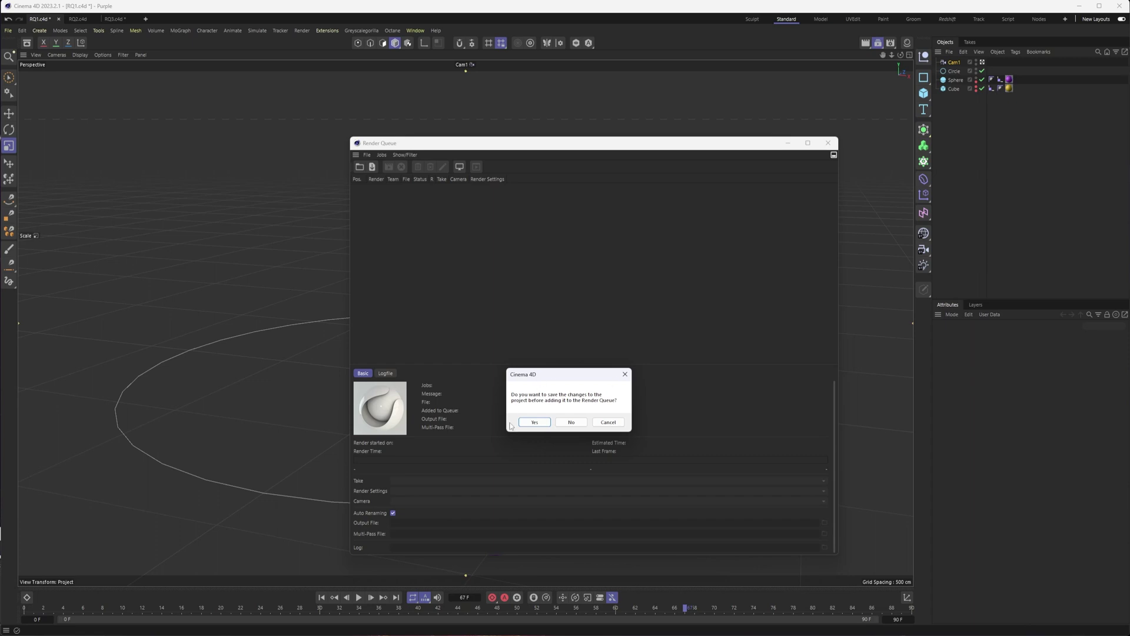
left_click_drag(541, 376, 528, 340)
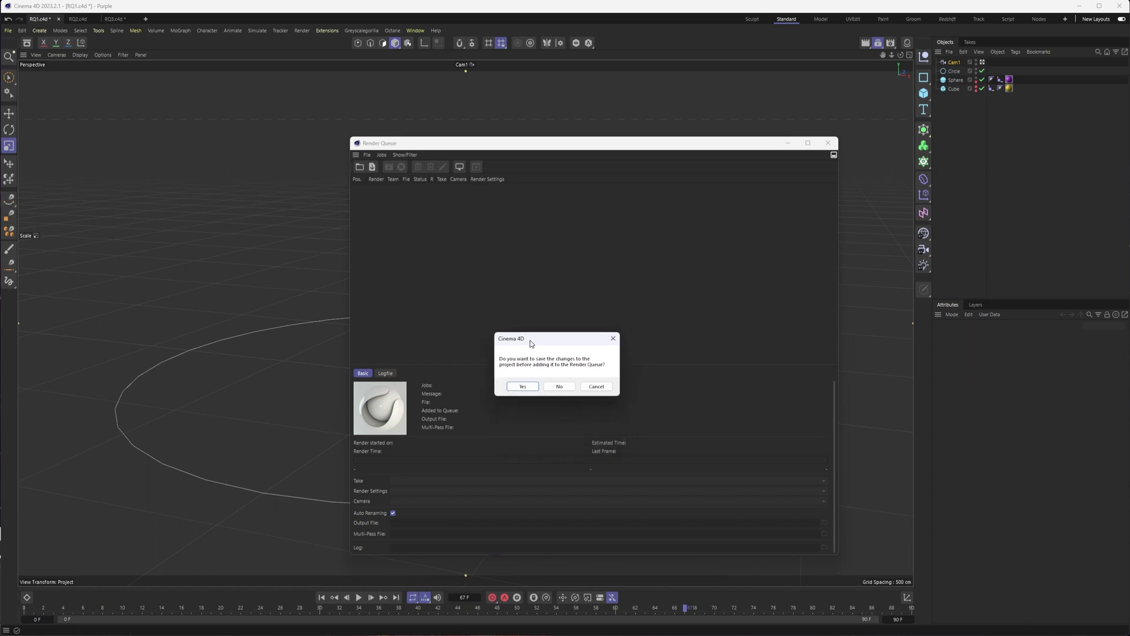
left_click(521, 387)
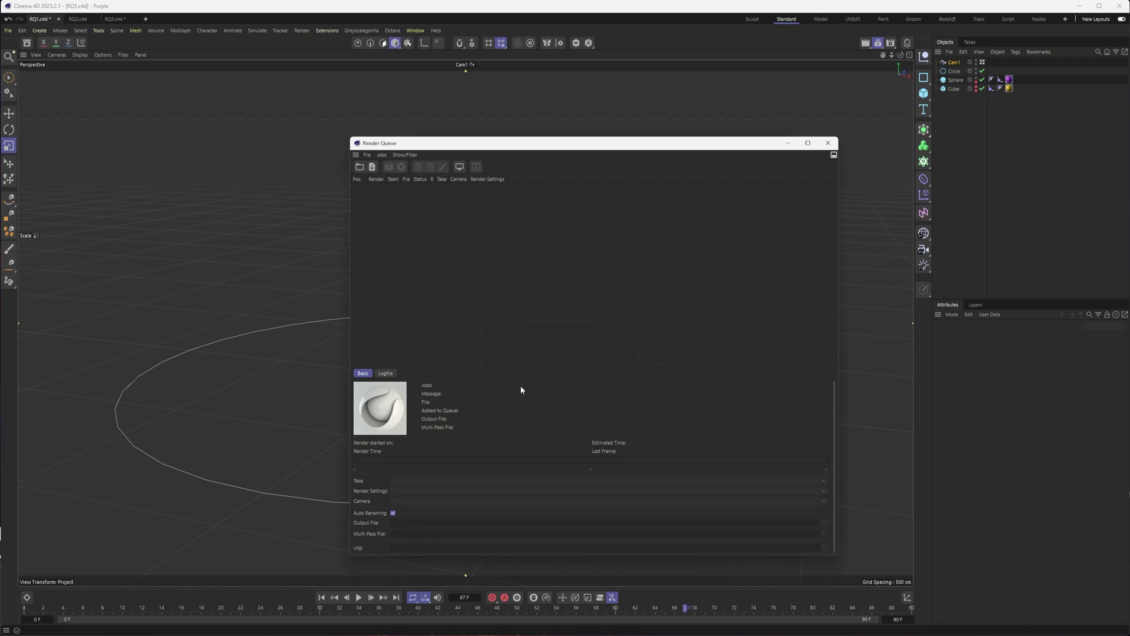
left_click_drag(524, 145, 462, 94)
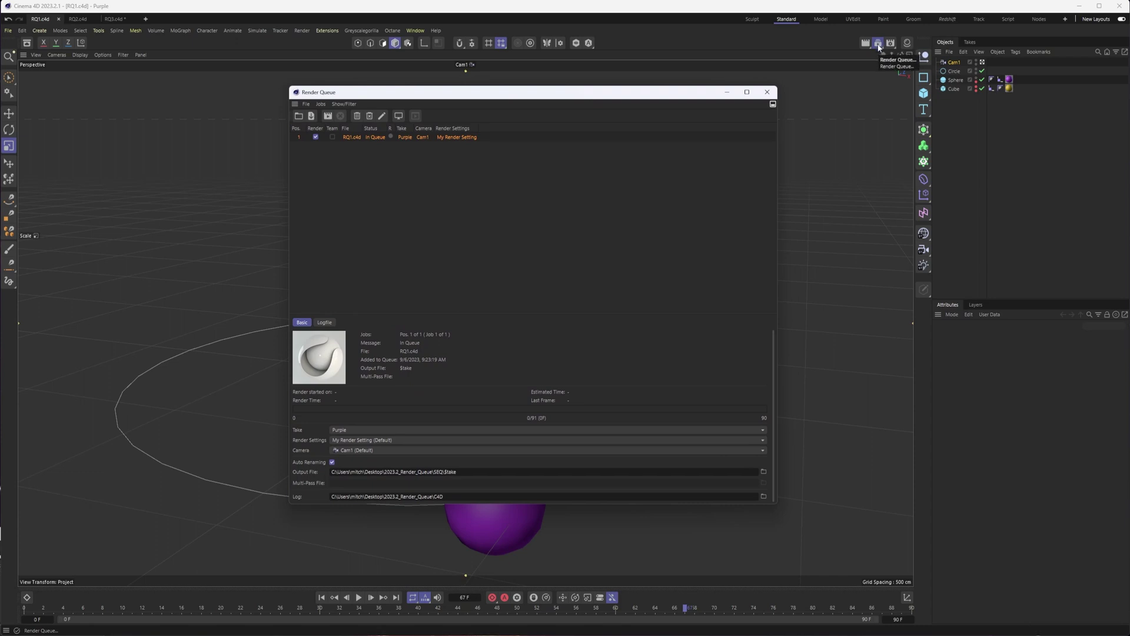
Queue RQ2.c4d from the C4D folder as job 2 with the Main take.
left_click(880, 45)
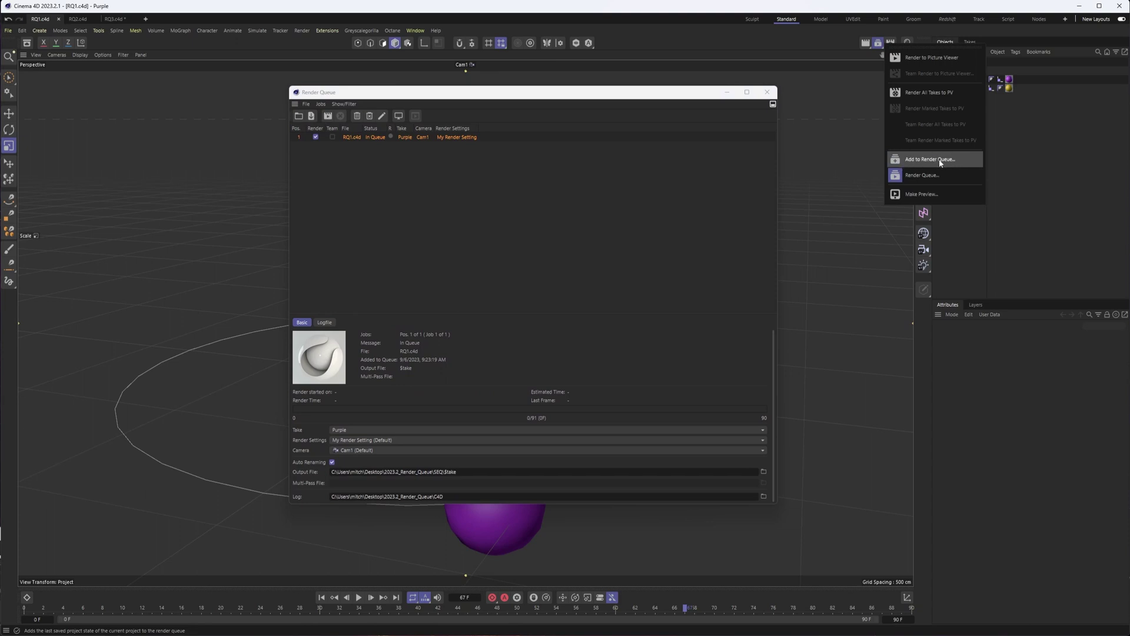
left_click(438, 212)
left_click_drag(446, 99, 463, 104)
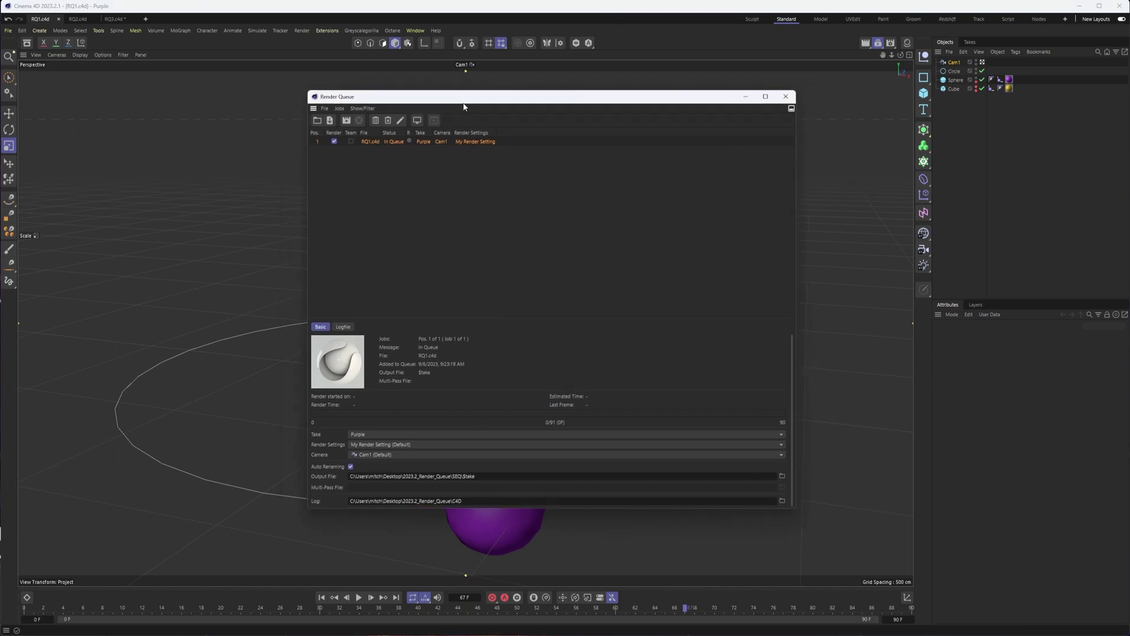
left_click(317, 120)
double_click(403, 189)
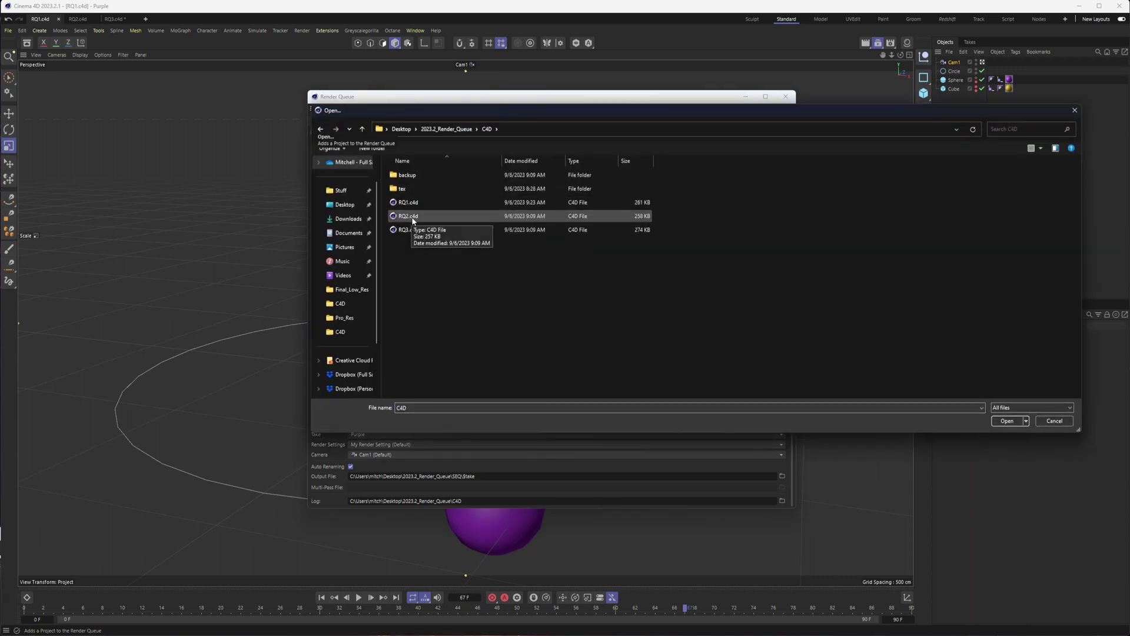
double_click(408, 217)
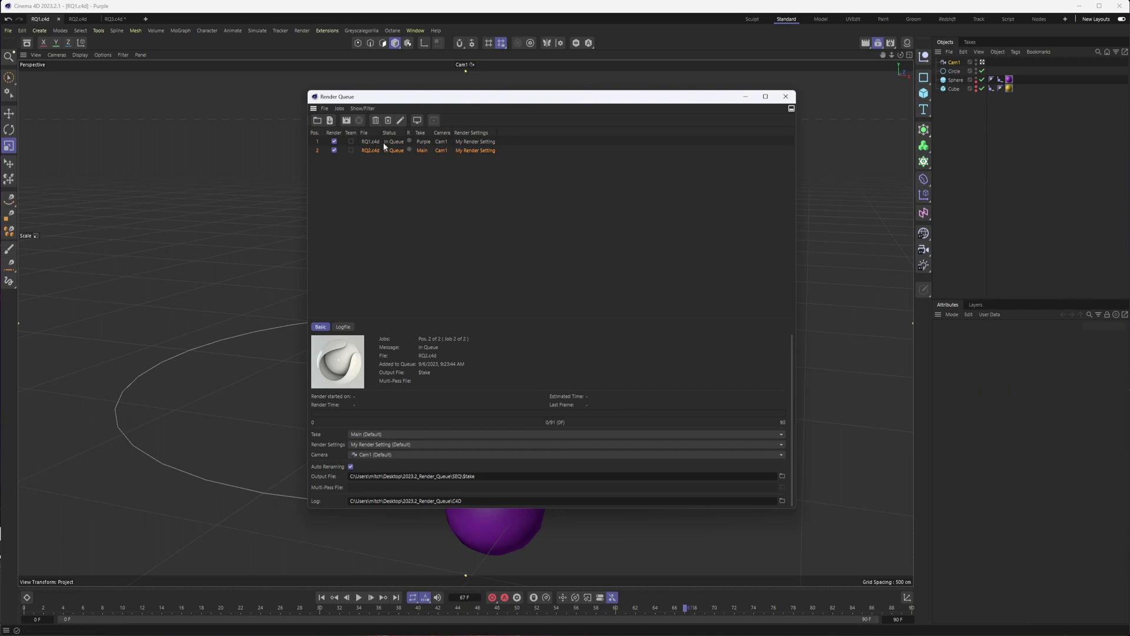
left_click_drag(387, 95, 431, 77)
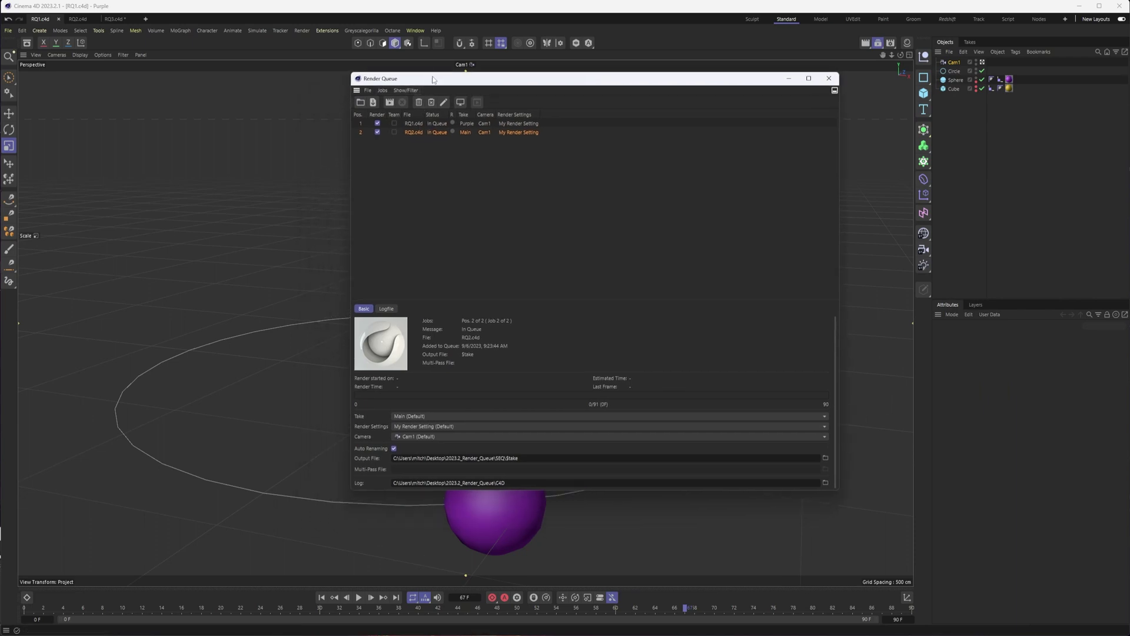
left_click(374, 103)
left_click(378, 132)
left_click(377, 132)
left_click(378, 123)
mouse_move(409, 131)
left_mouse_down()
mouse_move(414, 123)
mouse_move(418, 135)
left_mouse_up()
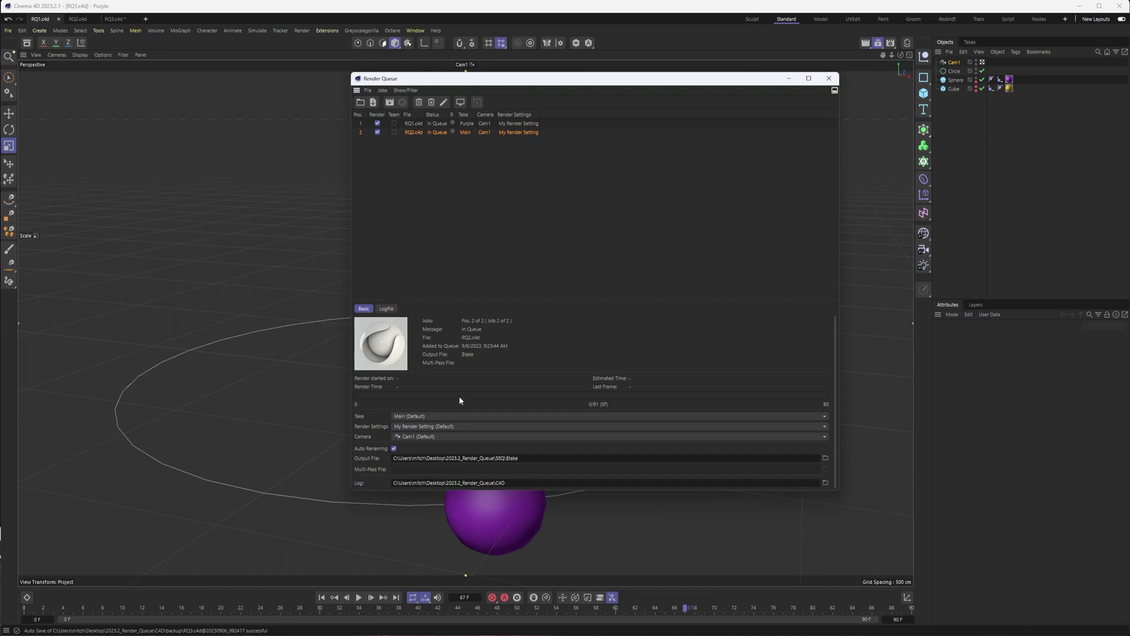
left_click(414, 124)
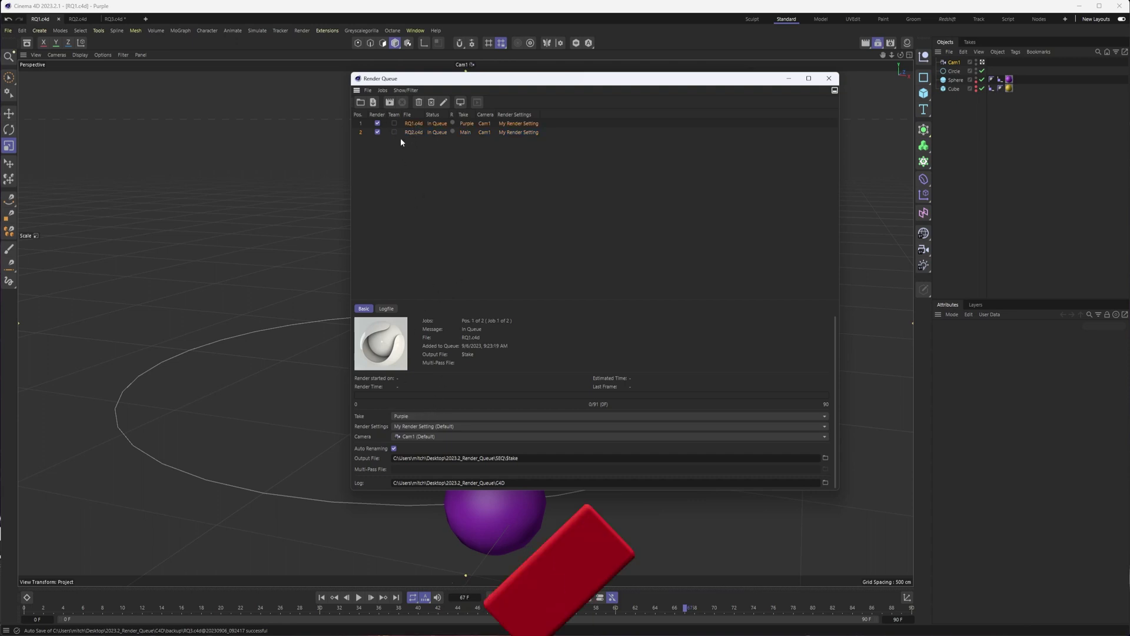
Check job 1's available takes and keep RQ1.c4d on the Purple take.
left_click(420, 417)
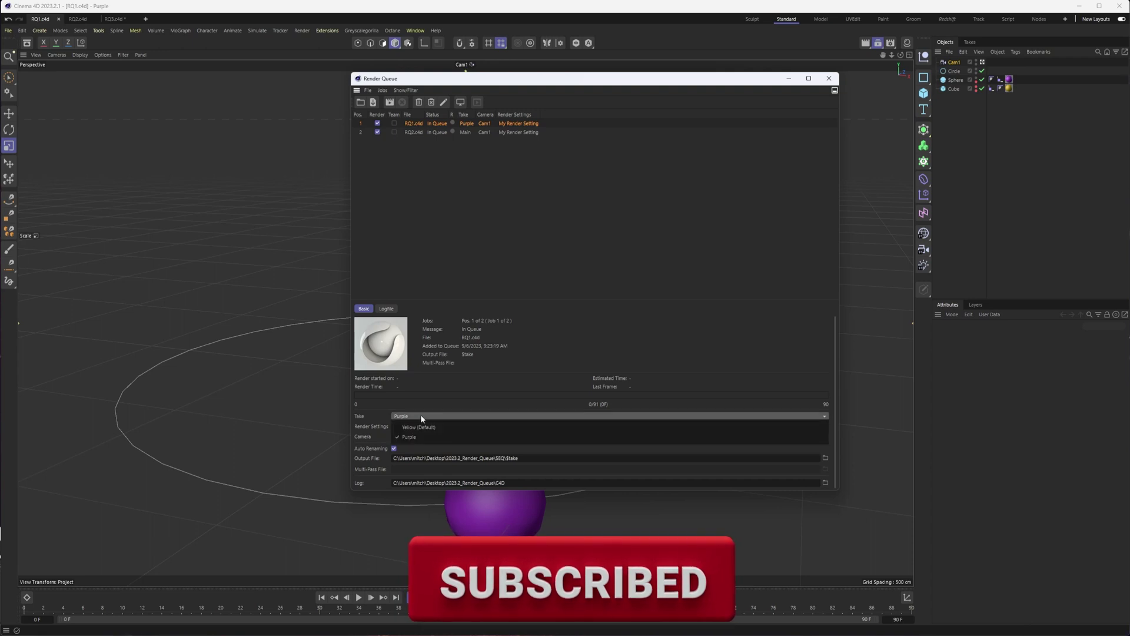
left_click(421, 428)
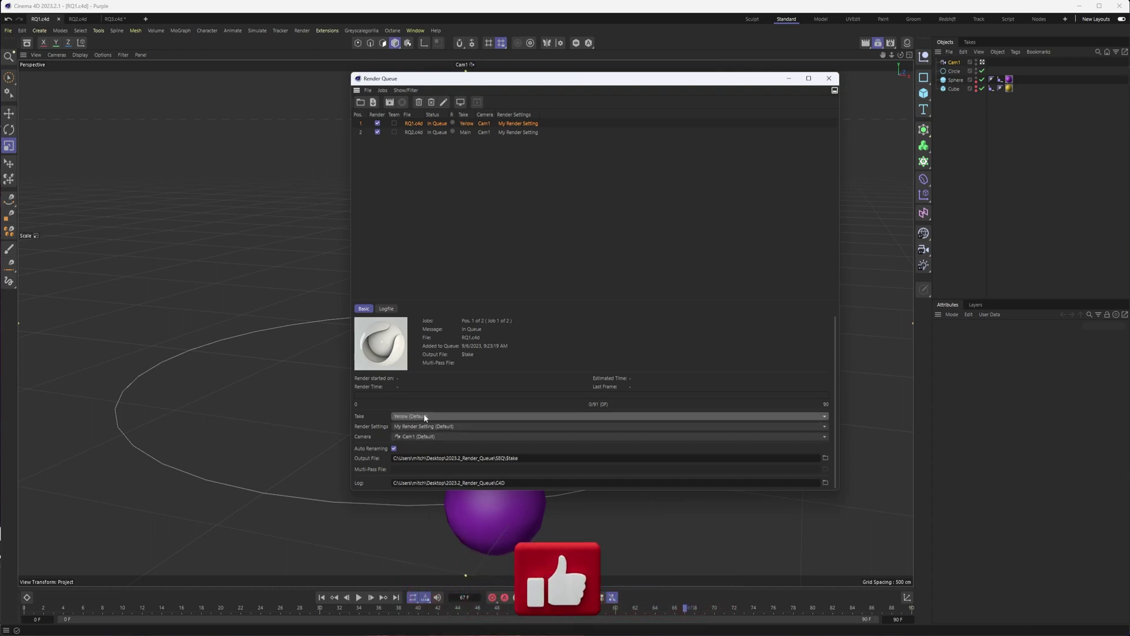
left_click(421, 416)
left_click(423, 437)
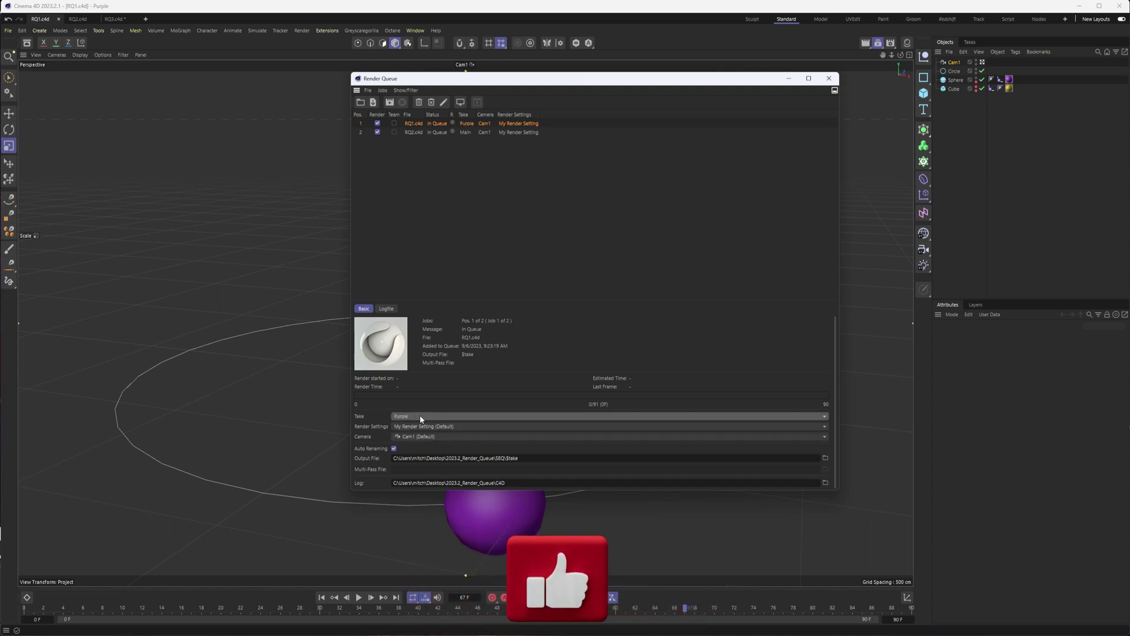
left_click(419, 416)
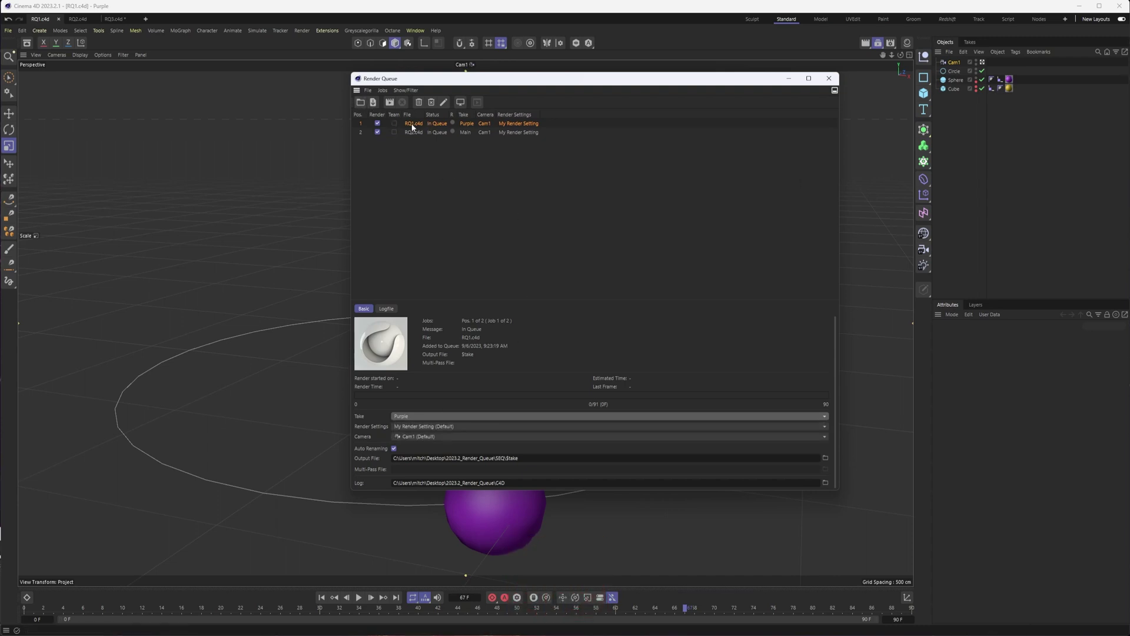
Duplicate the RQ1.c4d job and set the copy's take to Yellow, keeping default settings and Cam1.
left_click_drag(413, 125, 411, 131)
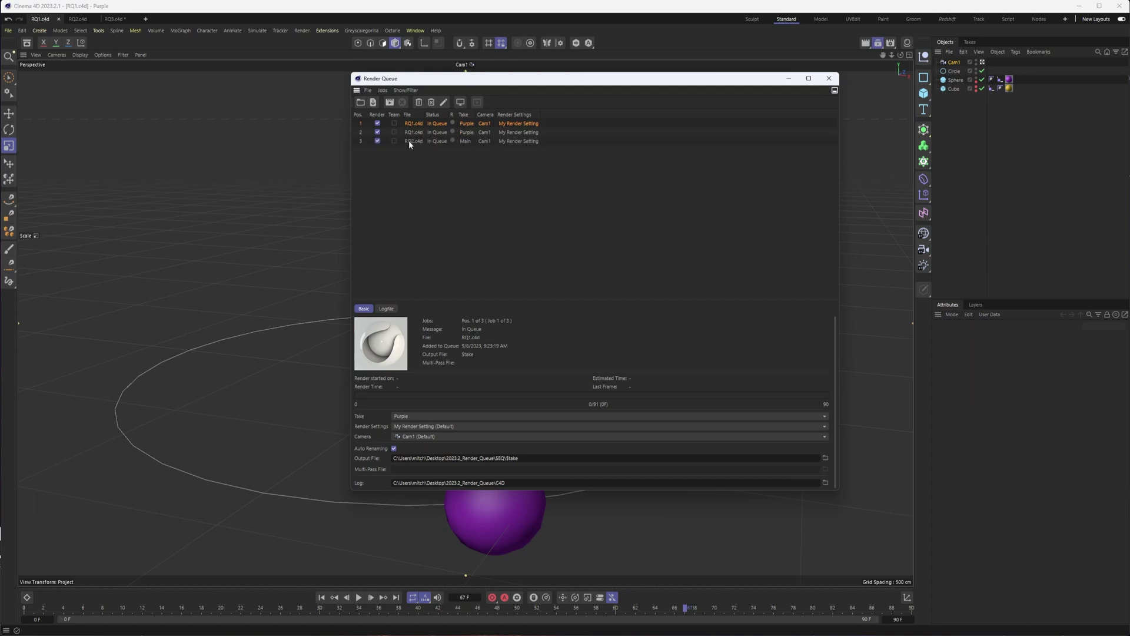
left_click(431, 417)
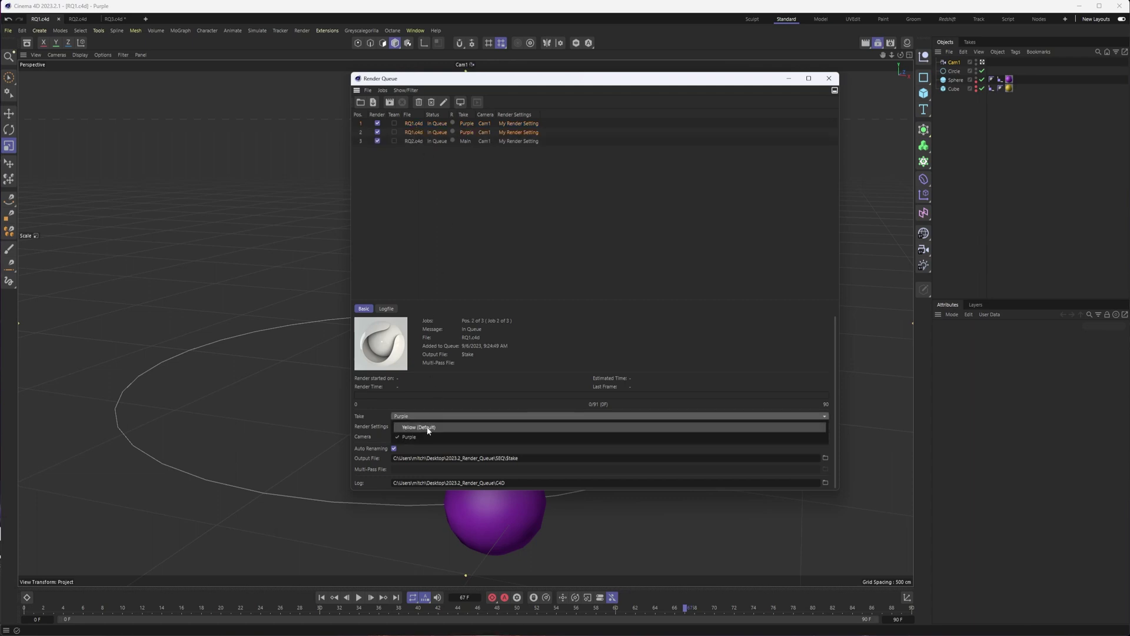
left_click(428, 428)
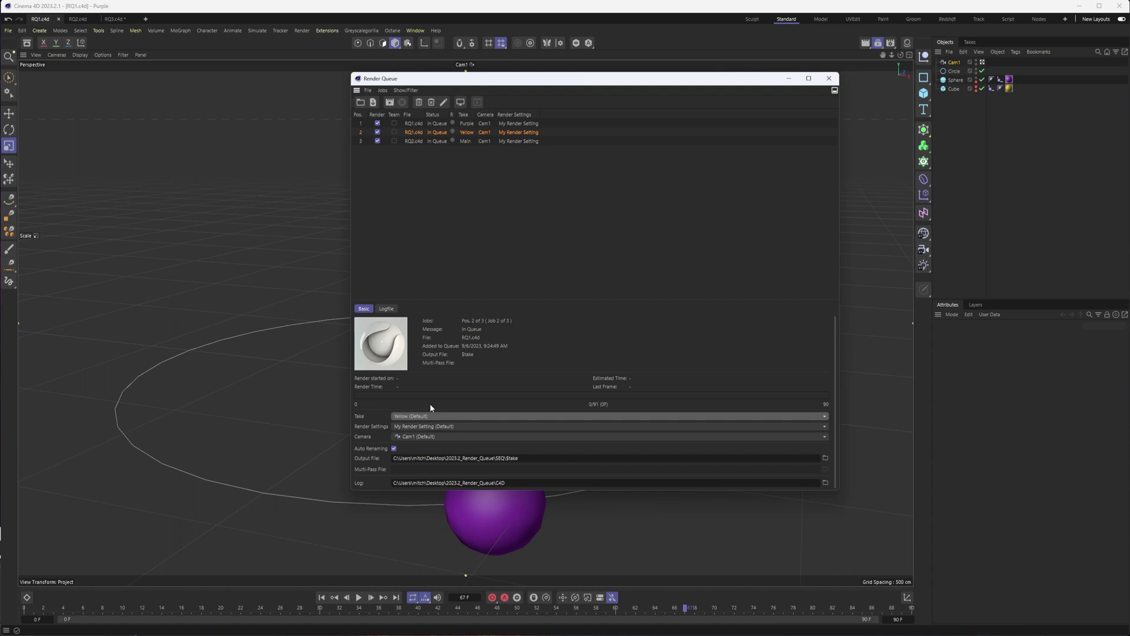
left_click(423, 427)
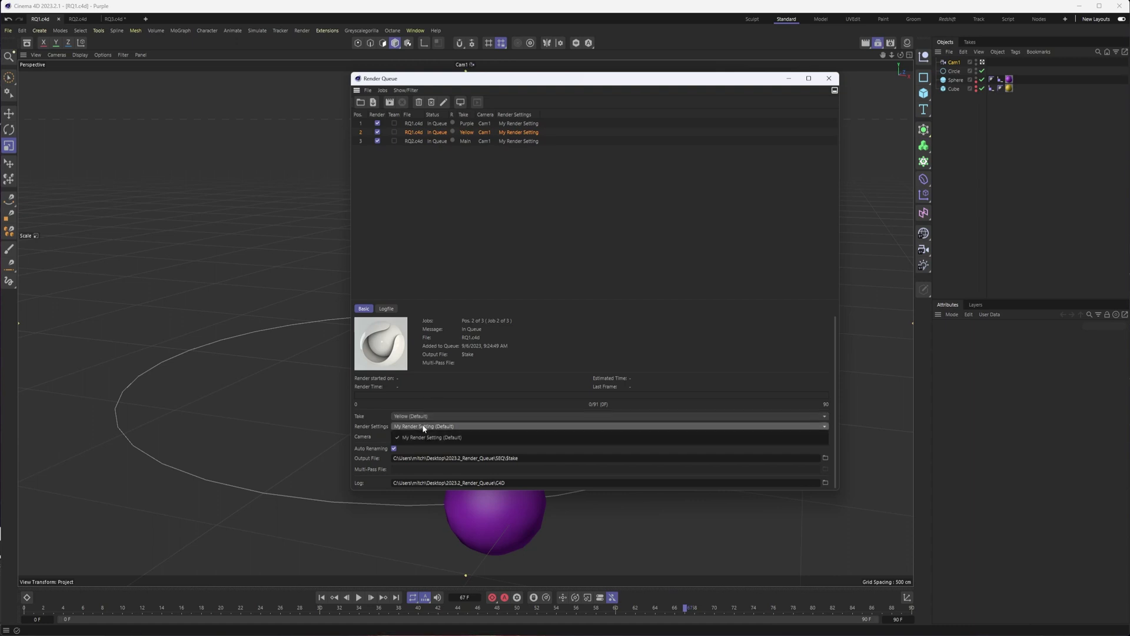
left_click(330, 418)
left_click(425, 437)
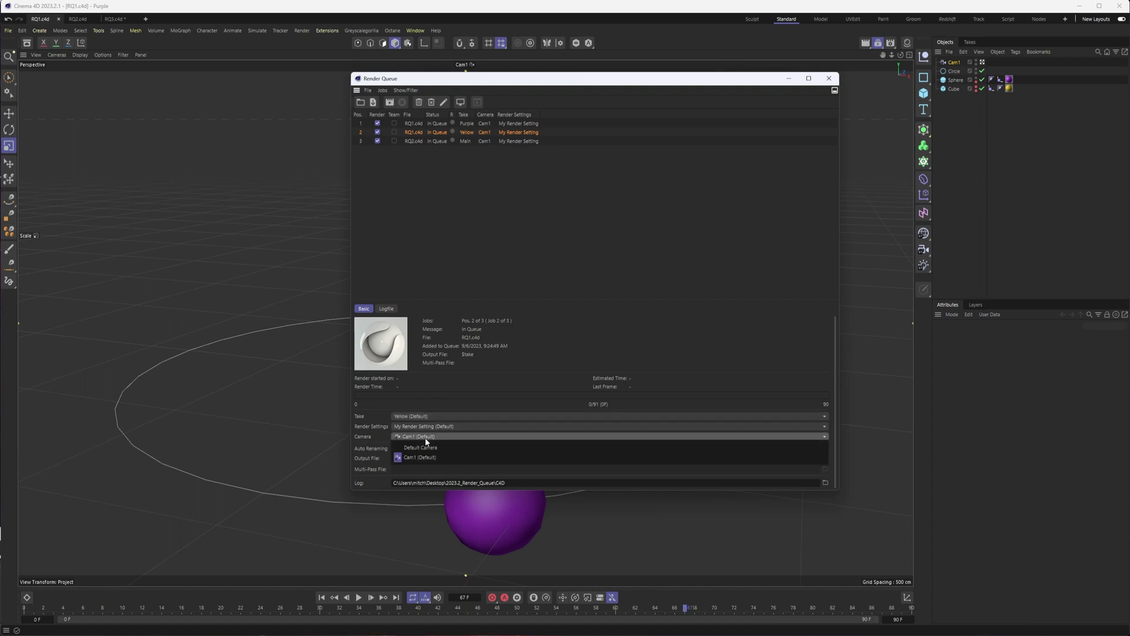
left_click(419, 456)
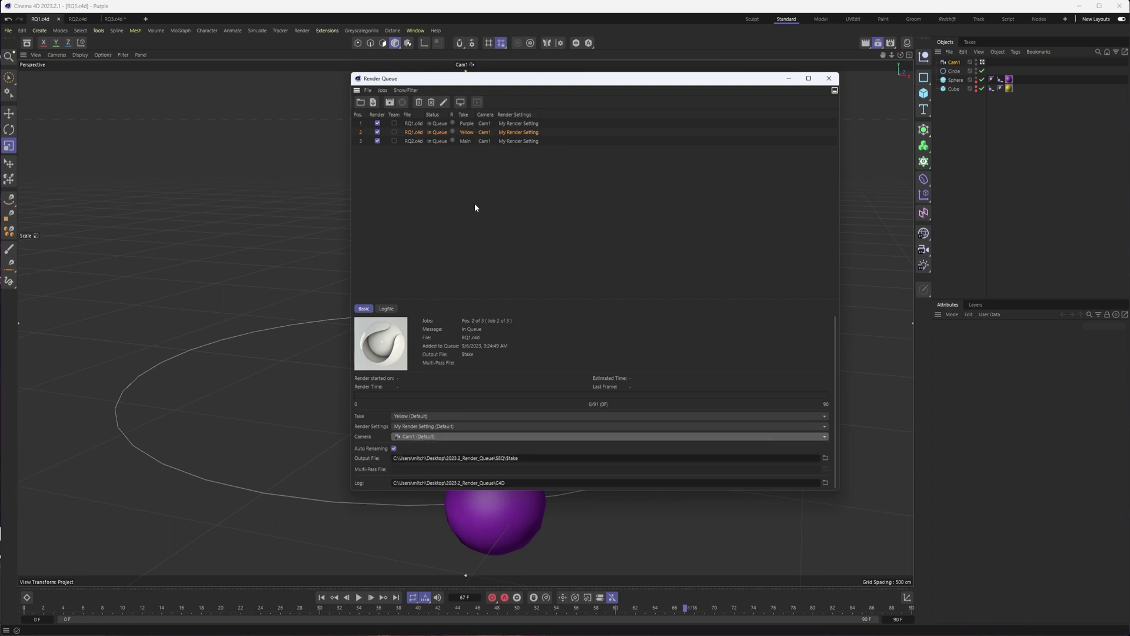
Edit the fourth job's Output File path so it ends in SEQ\$take.
left_click_drag(539, 458, 393, 458)
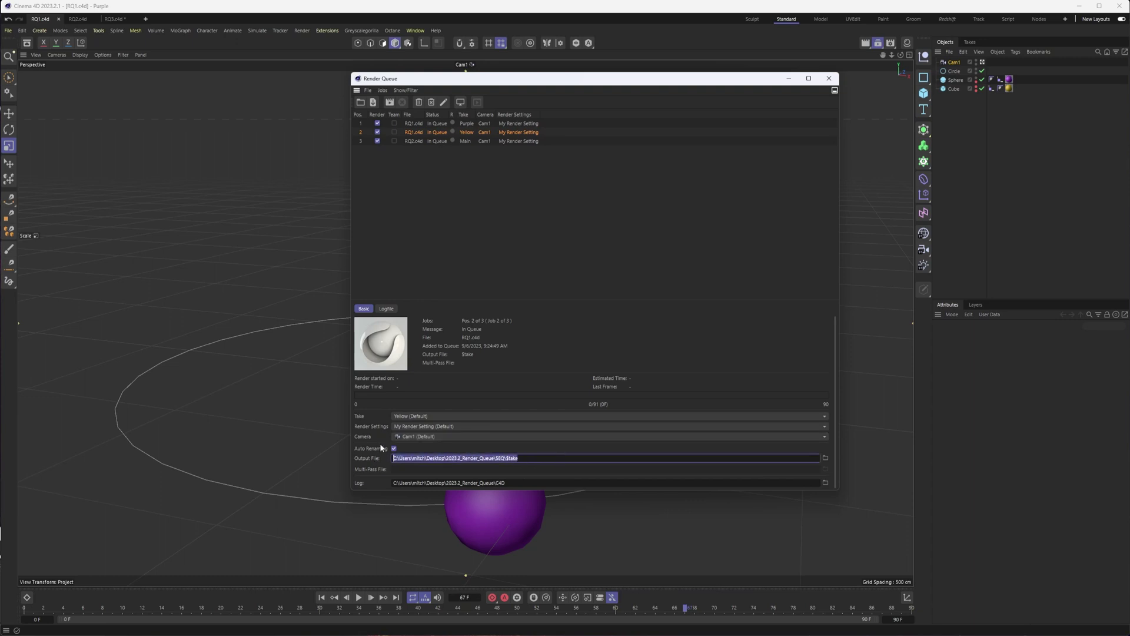
left_click(527, 457)
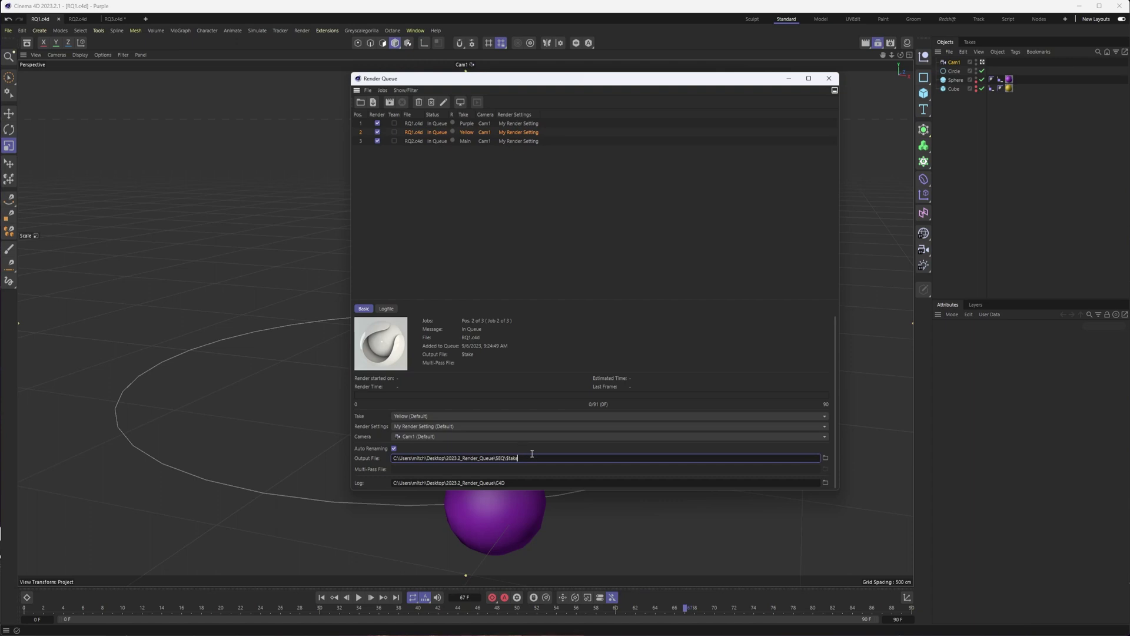
left_click(356, 484)
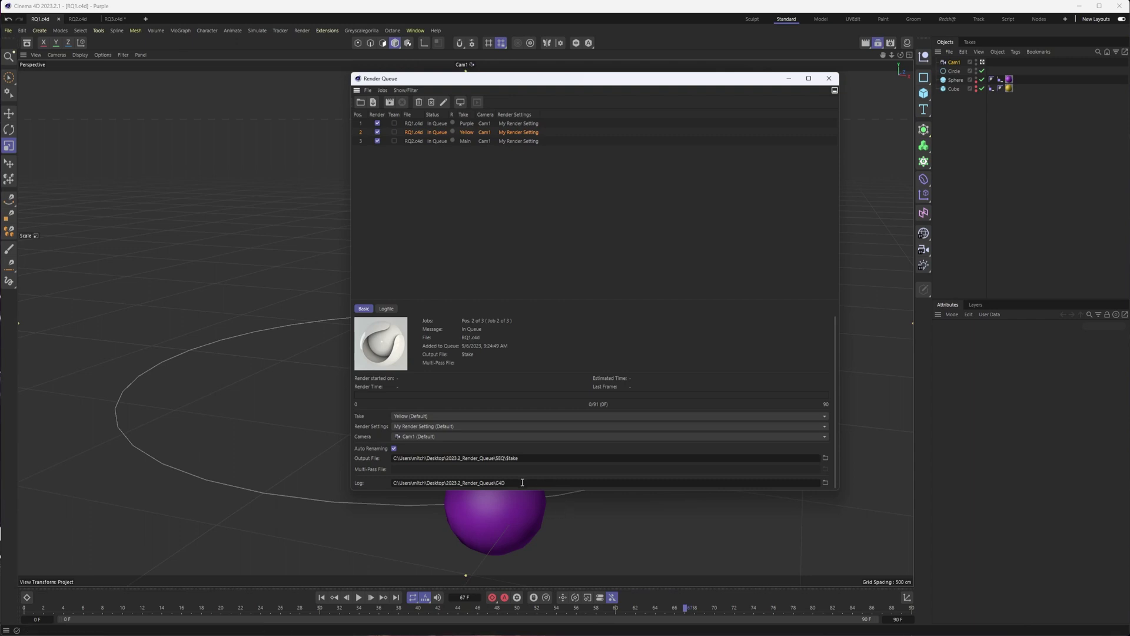
Review the RQ2.c4d job details, then switch to the RQ3.c4d project.
left_click(415, 141)
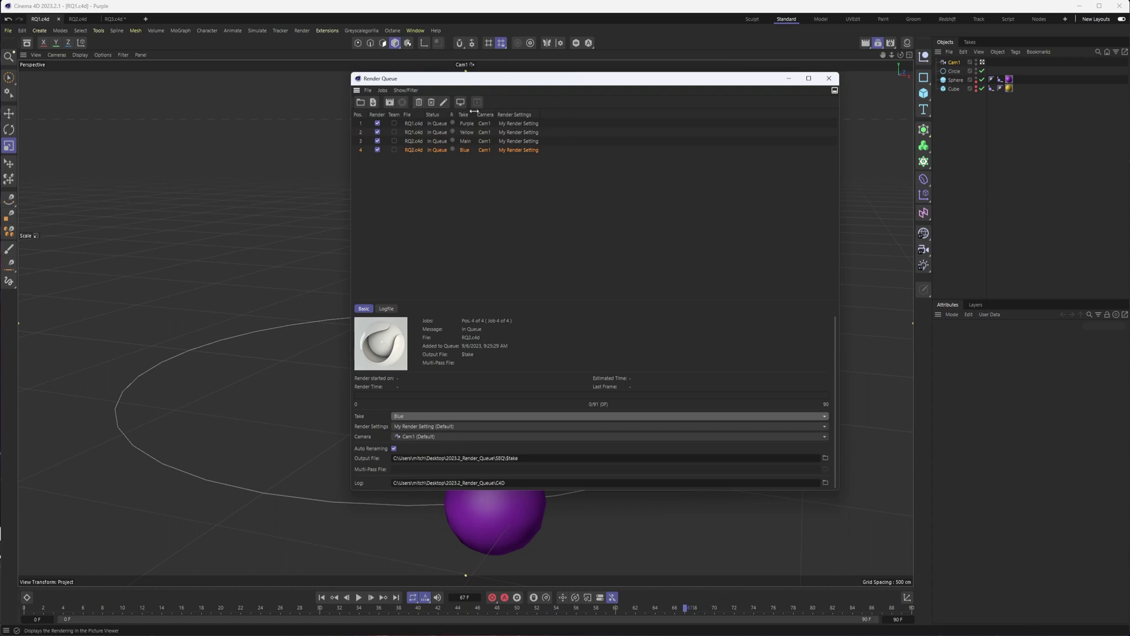
left_click_drag(432, 80, 393, 82)
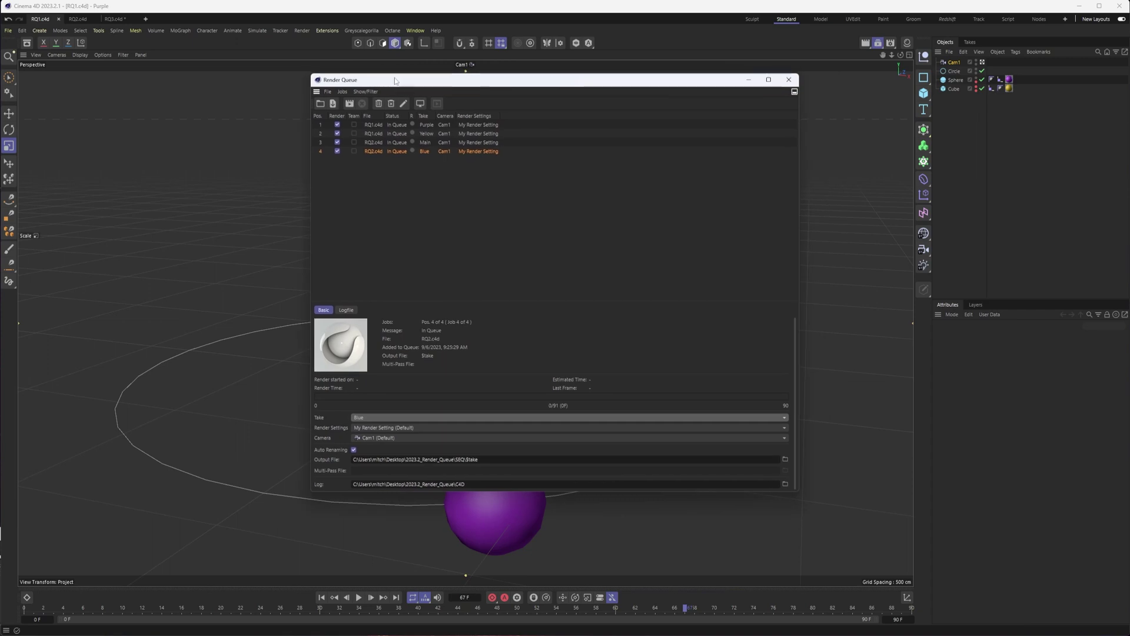
left_click(115, 19)
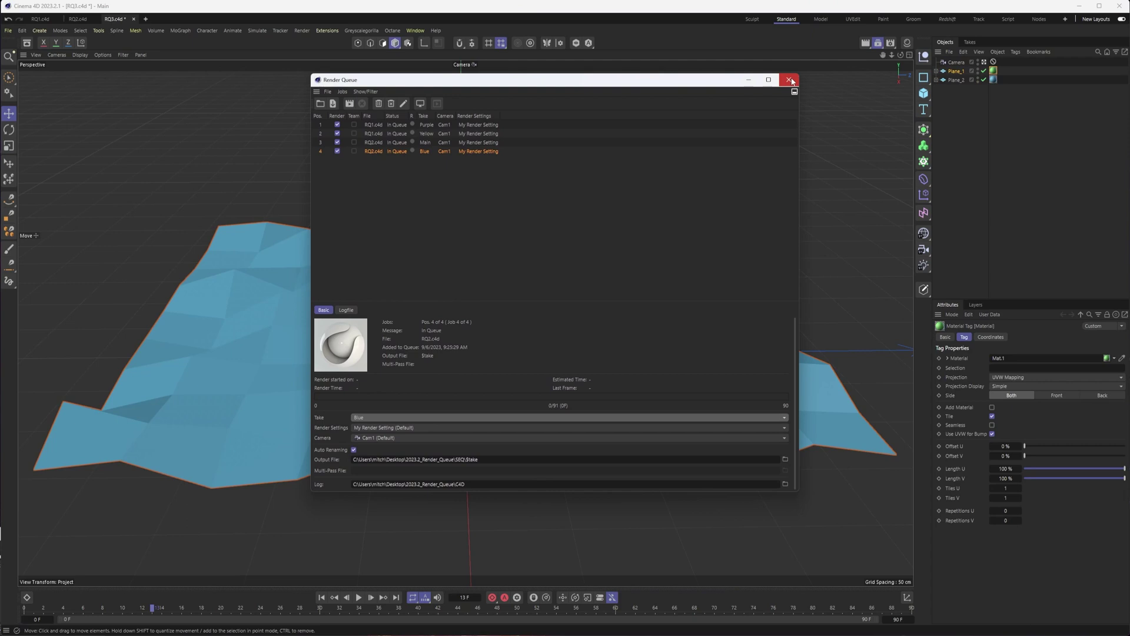
Close the queue, raise the green plane above the blue one, preview the animation, and open Render Settings.
left_click(790, 80)
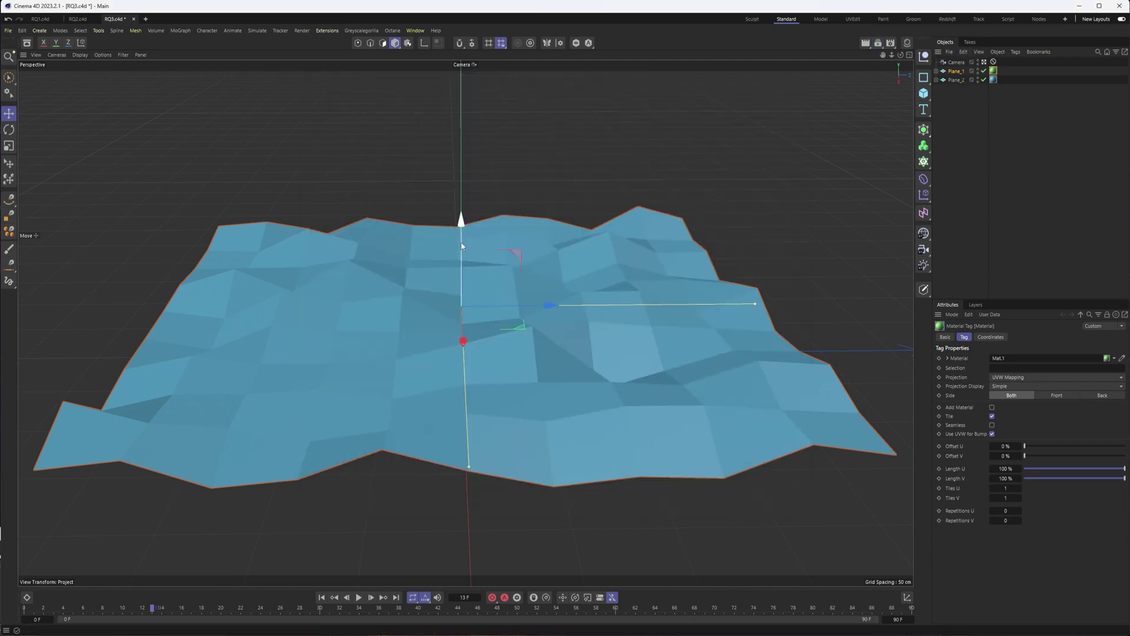
left_click_drag(461, 227, 457, 153)
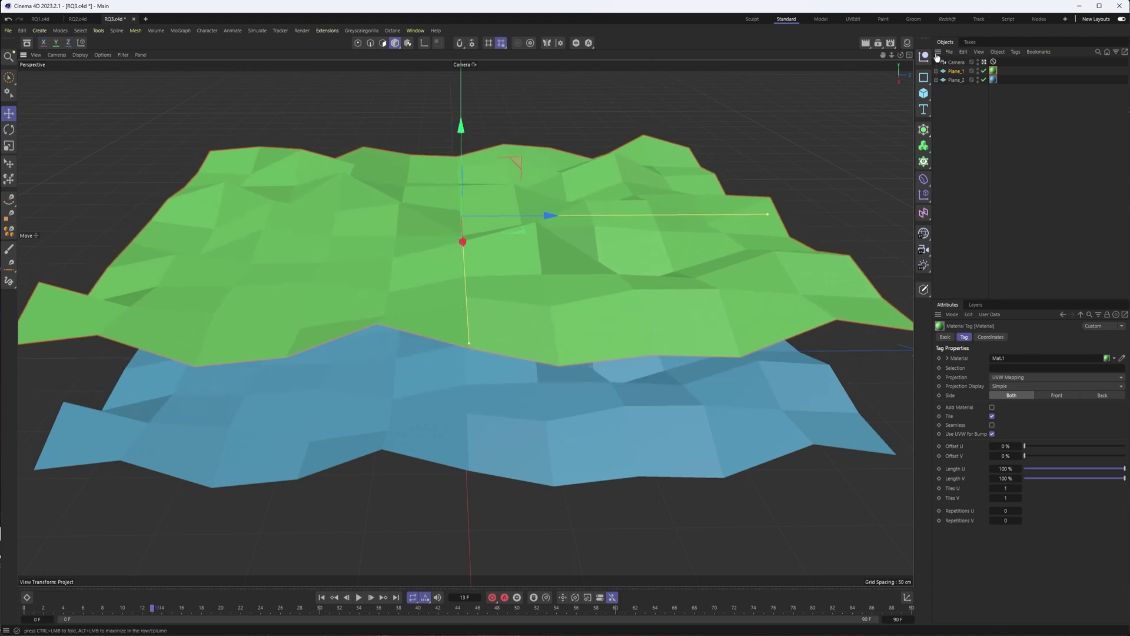
left_click(359, 598)
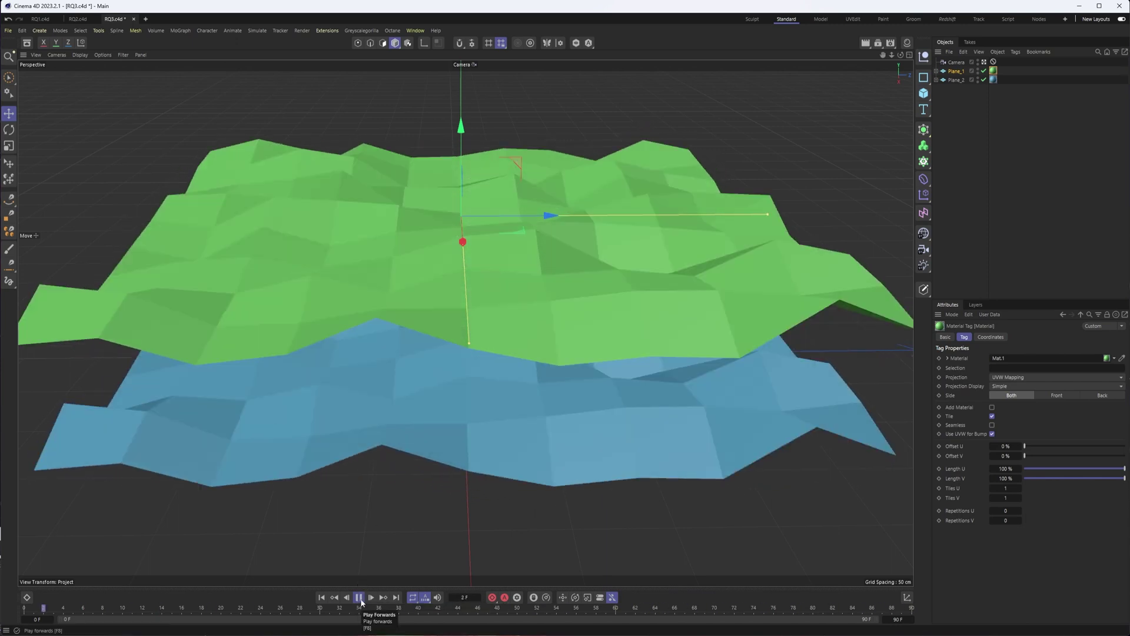
left_click(359, 598)
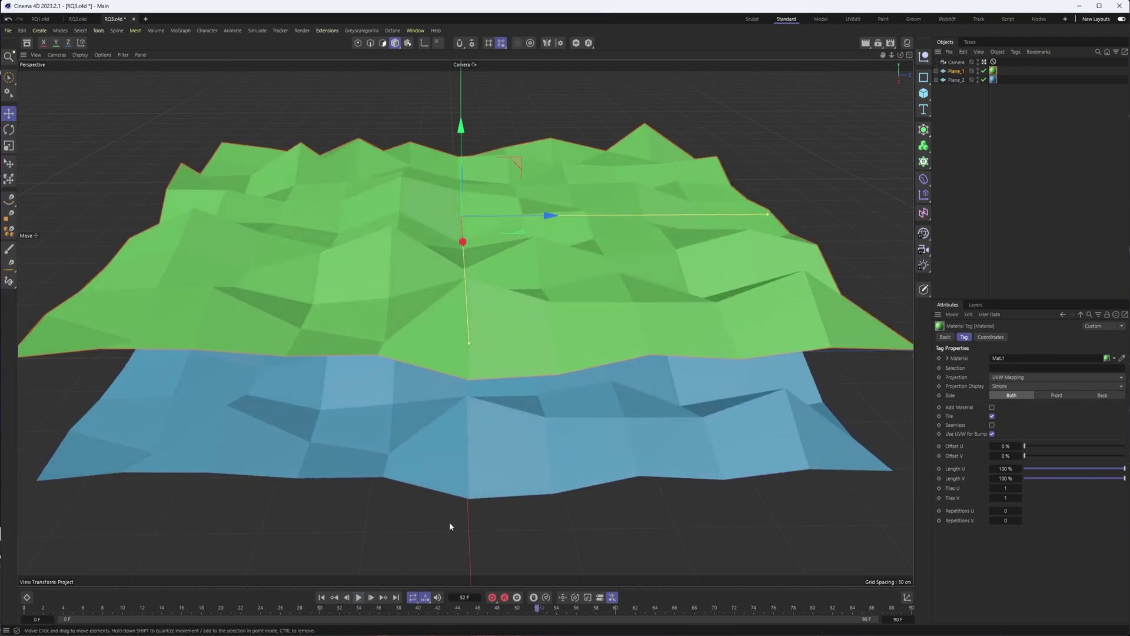
left_click(890, 43)
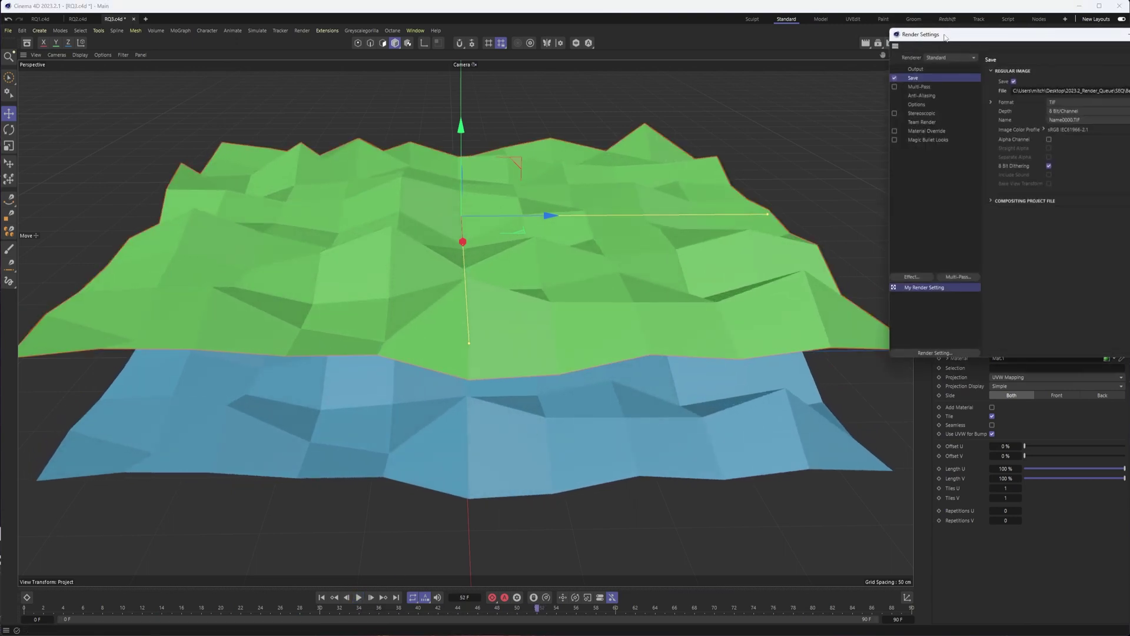
Edit the Save file path, trying the $camera token after Beauty_.
left_click_drag(945, 37, 660, 68)
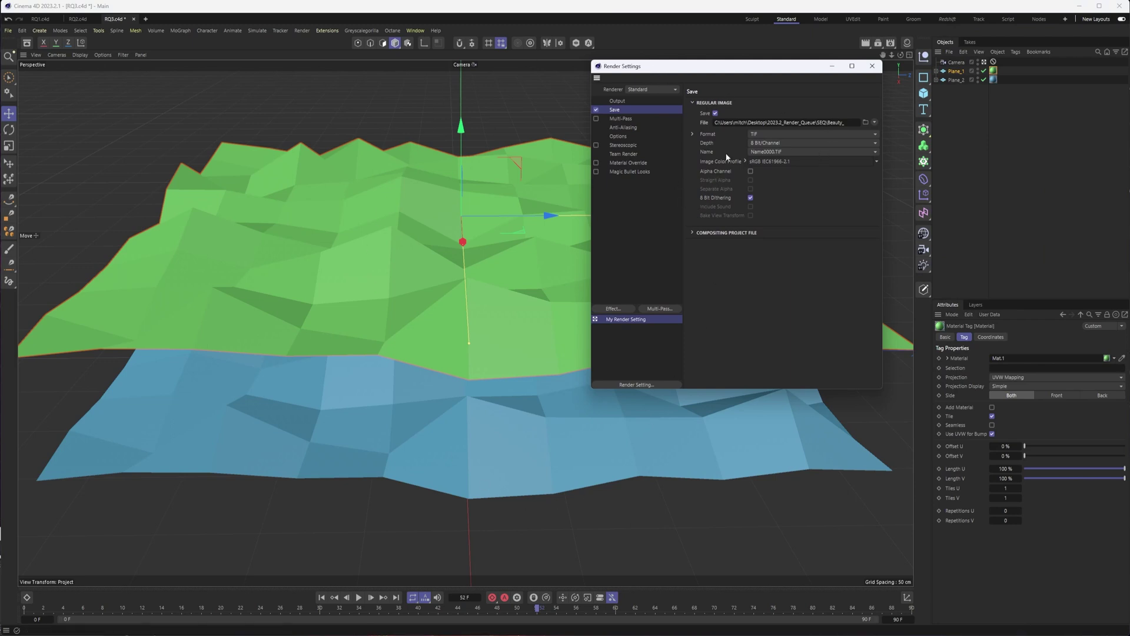
left_click(830, 123)
left_click_drag(848, 124, 829, 129)
left_click(849, 123)
key("BackSpace")
key("BackSpace")
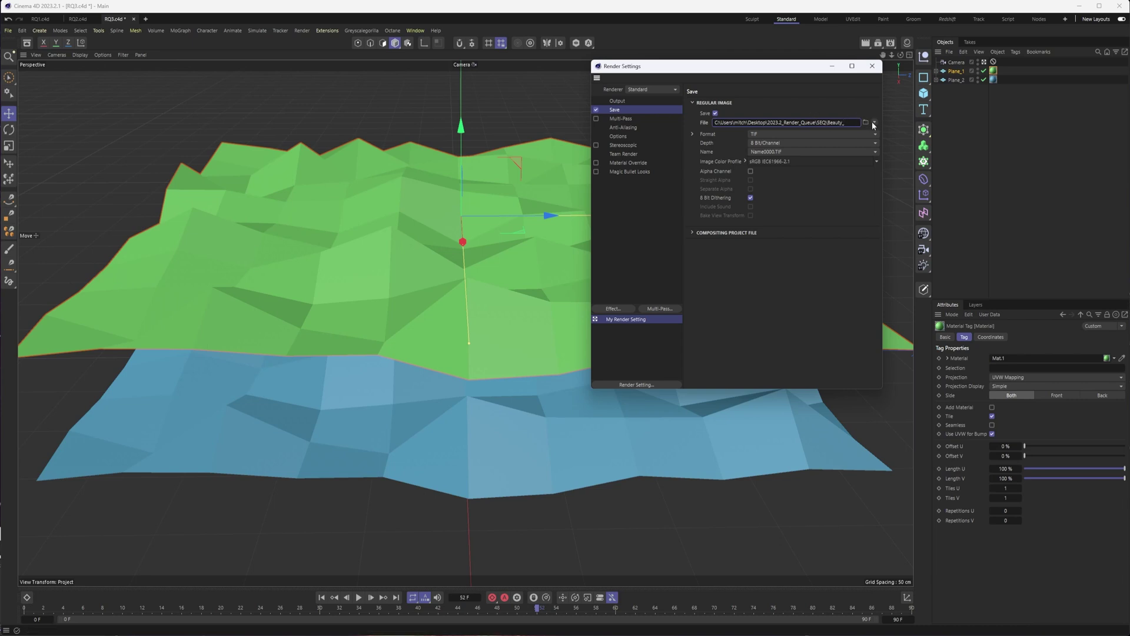
left_click(876, 123)
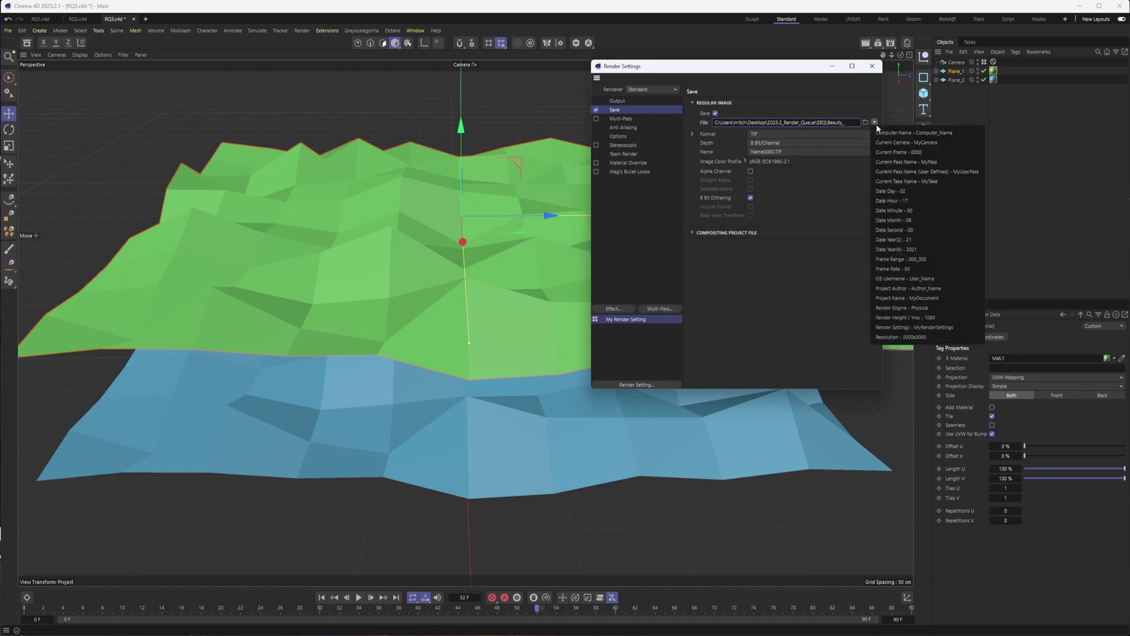
left_click(937, 142)
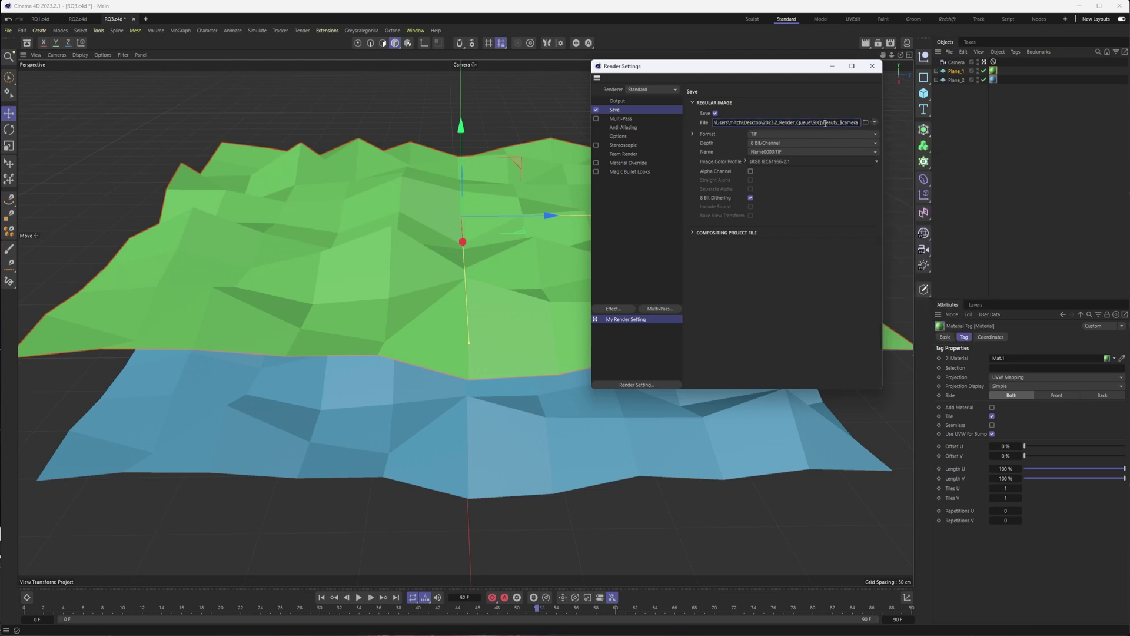
left_click_drag(824, 122, 858, 122)
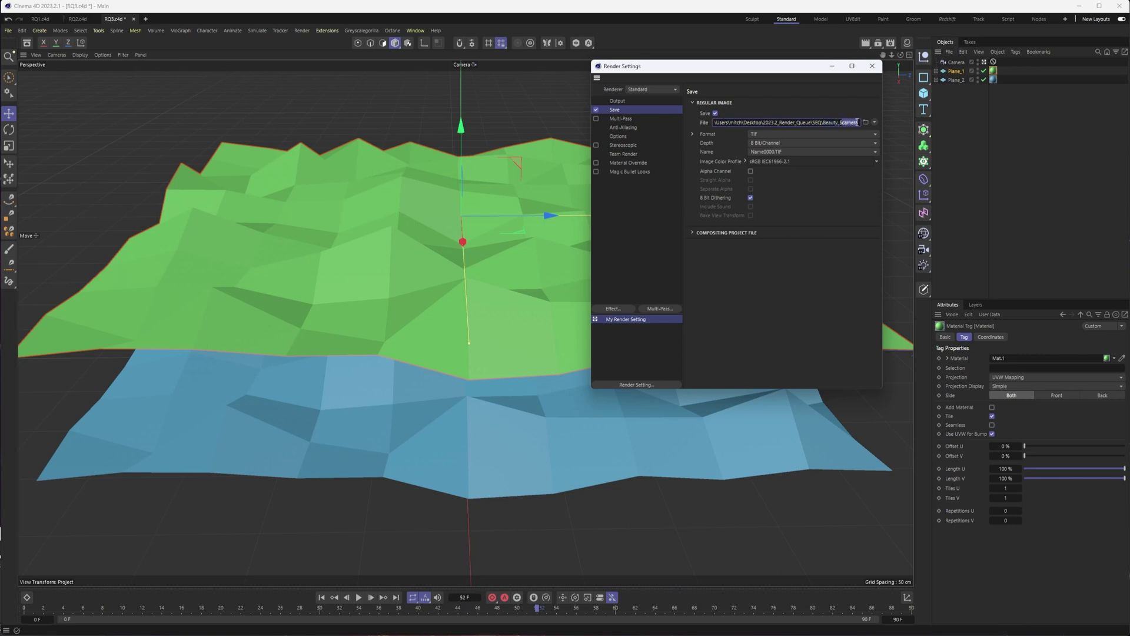
Rename the camera object to Cam1.
double_click(957, 62)
type("Cam1")
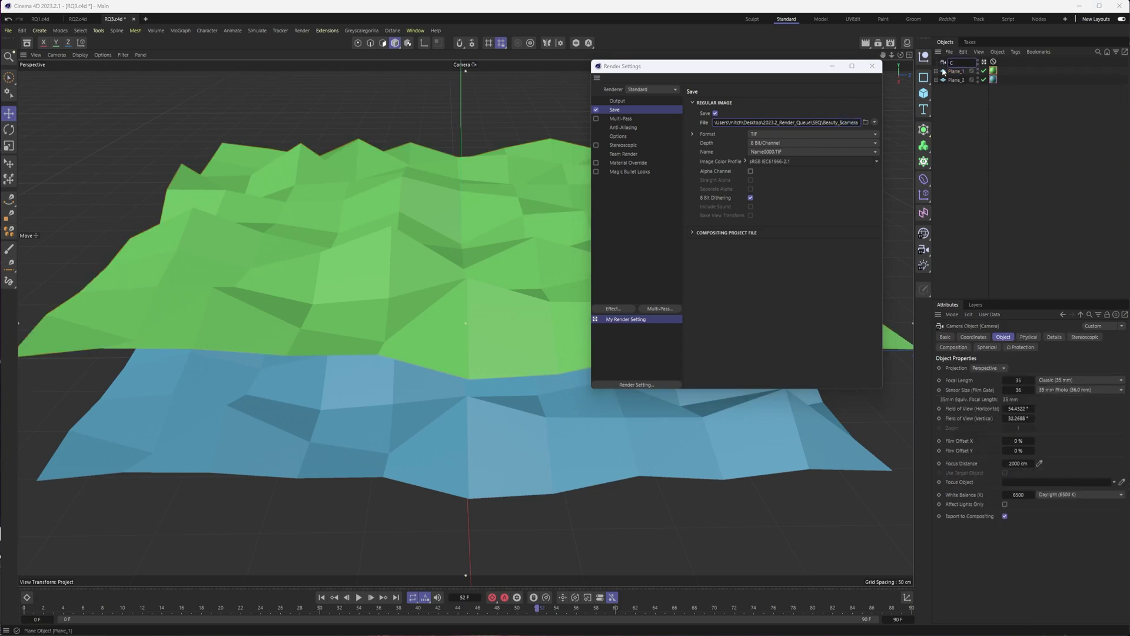
key("Return")
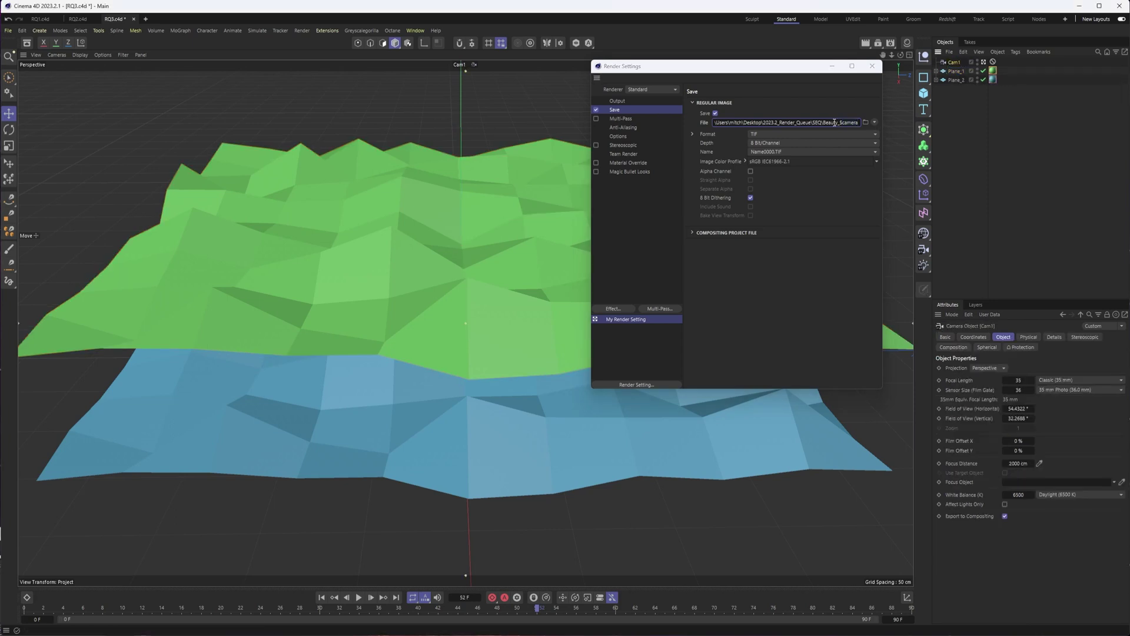
Replace $camera with the $take token and delete Beauty_ so the path ends in $take.
left_click_drag(832, 122, 863, 122)
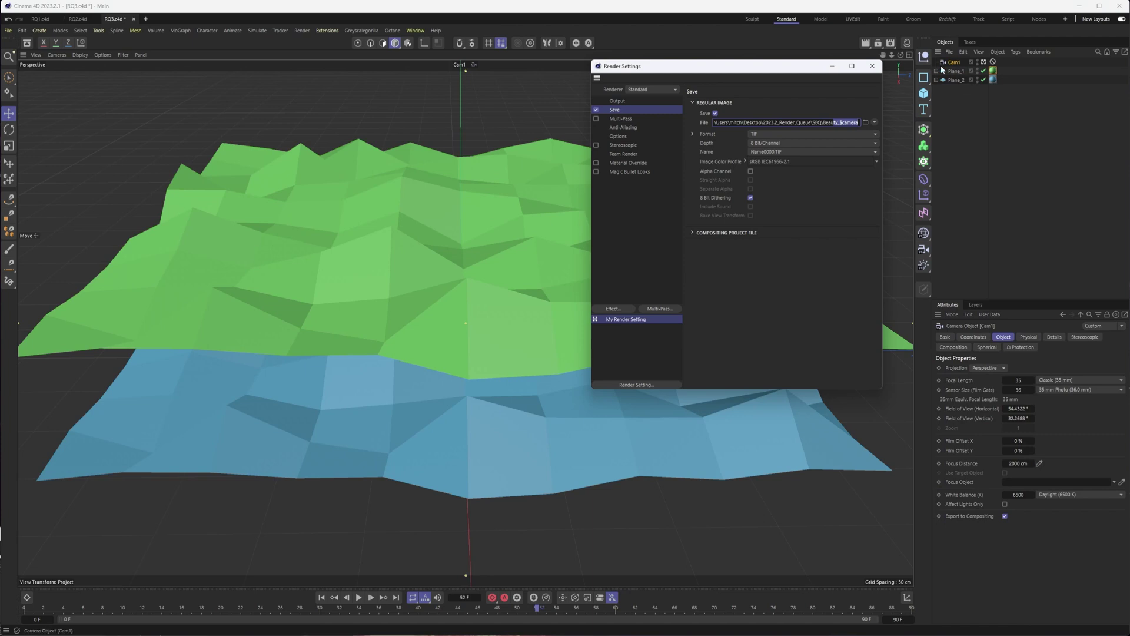
left_click(823, 122)
left_click_drag(840, 122, 857, 122)
key("BackSpace")
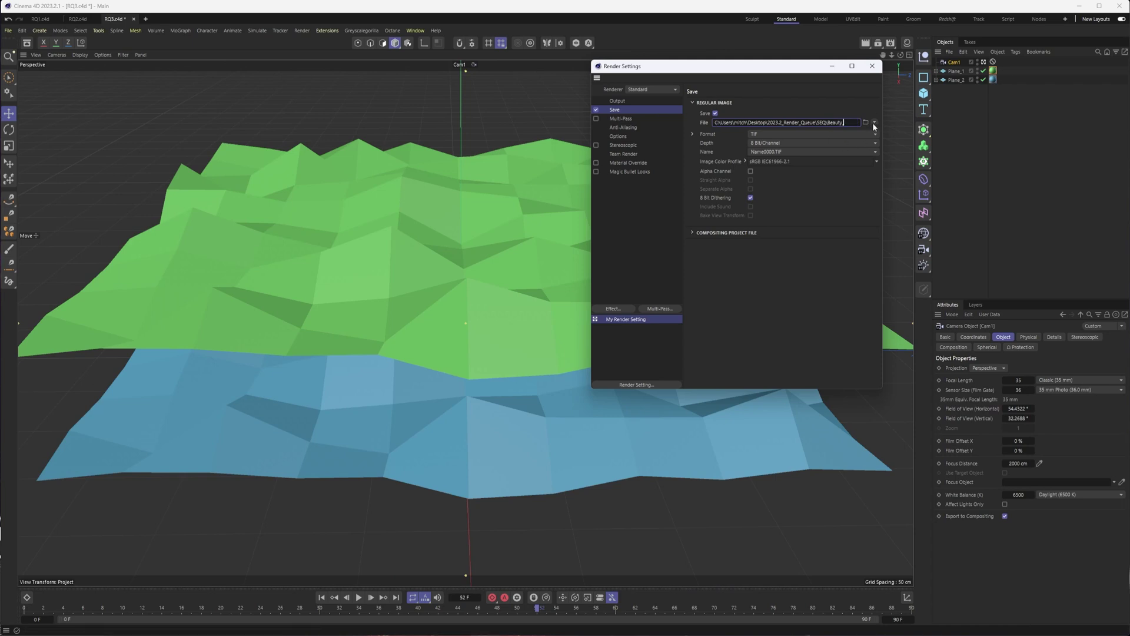
left_click(874, 122)
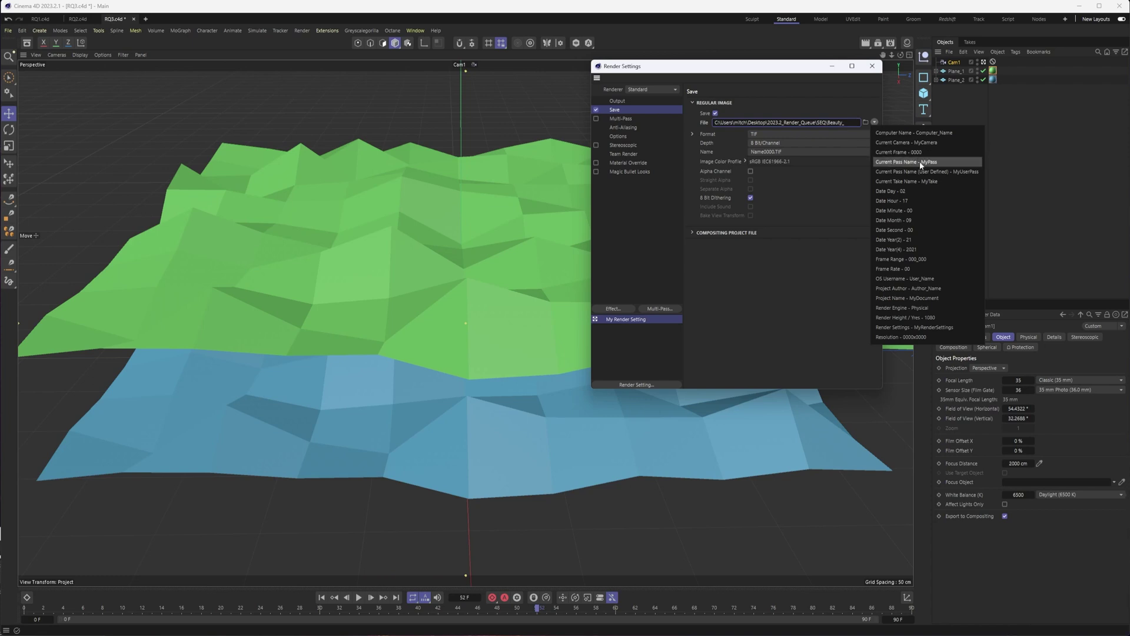
left_click(917, 180)
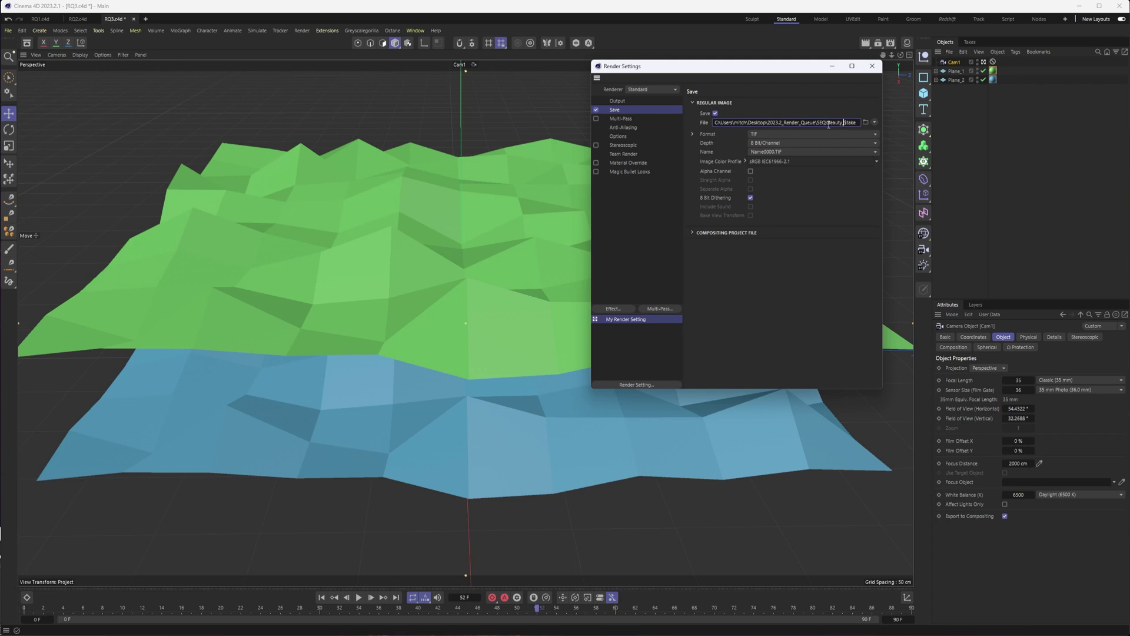
left_click_drag(844, 123, 830, 123)
key("BackSpace")
key("ctrl+a")
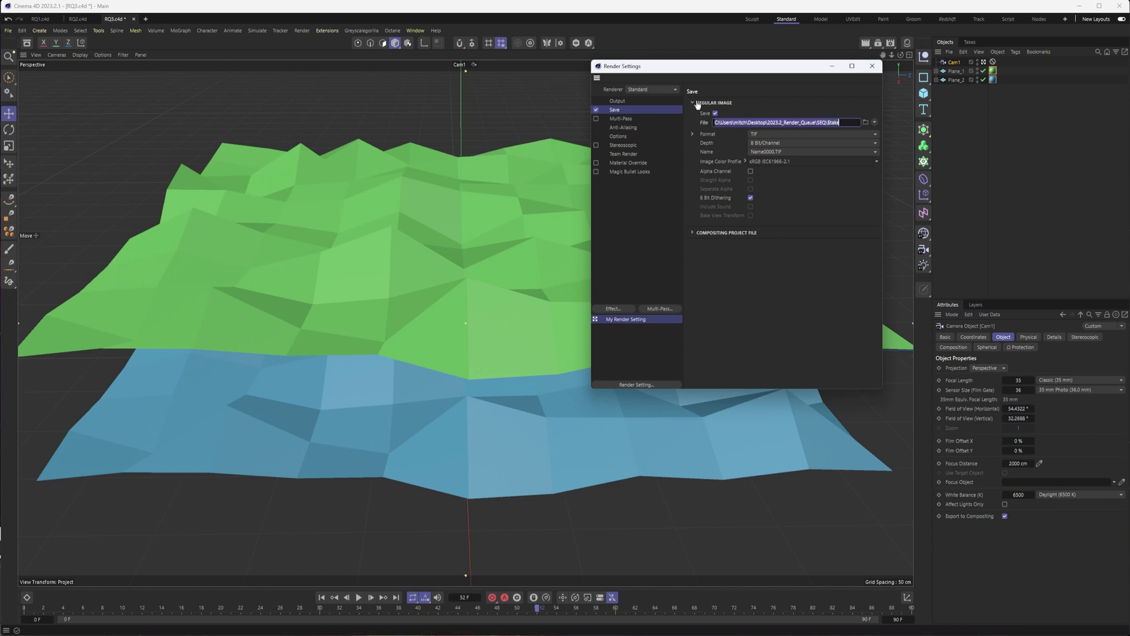
left_click(633, 324)
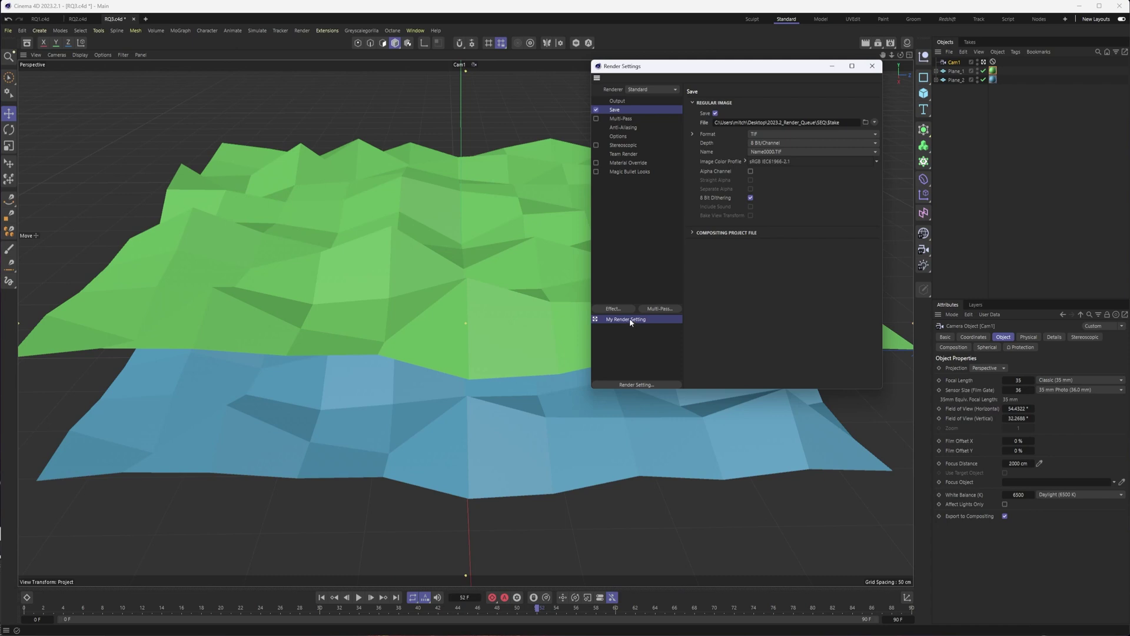
Duplicate and then delete My Render Setting, leaving one, and show the Takes manager.
left_click_drag(627, 323, 630, 328, "ctrl")
key("Delete")
left_click(969, 42)
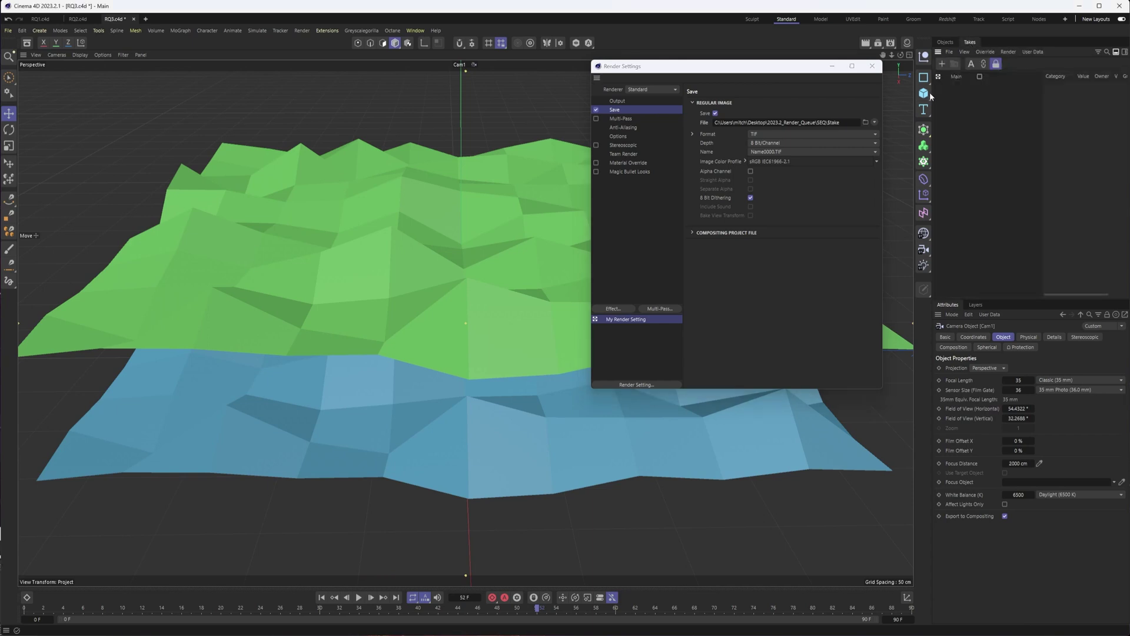
Select the Main take and create two child takes, New Take and New Take.1, beneath it.
left_click(960, 76)
left_click_drag(822, 66, 754, 65)
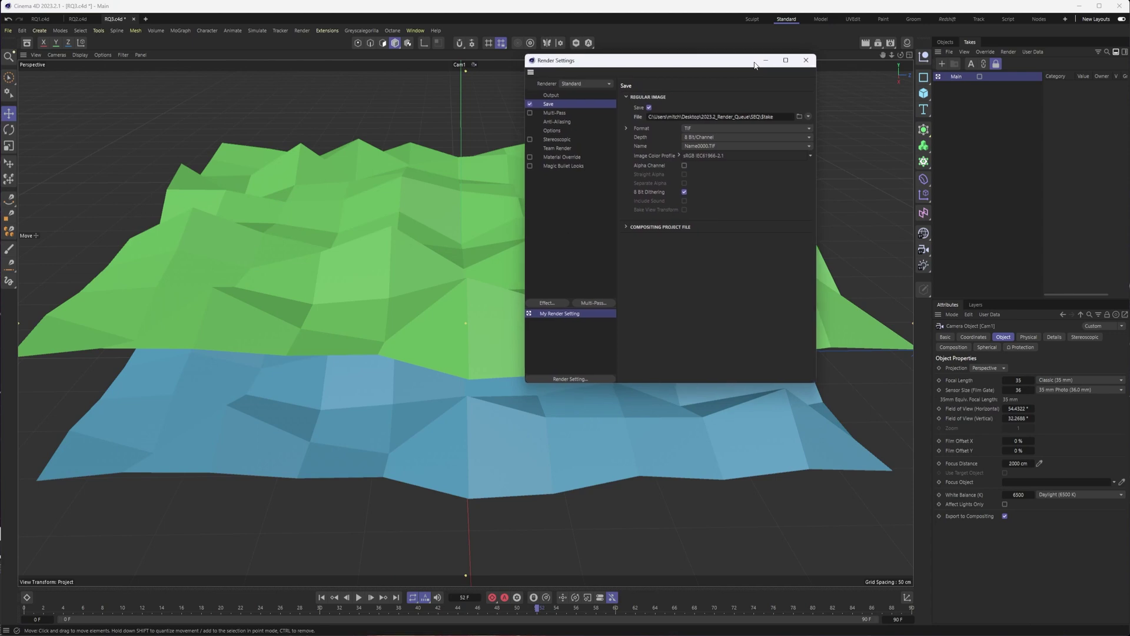
right_click(956, 78)
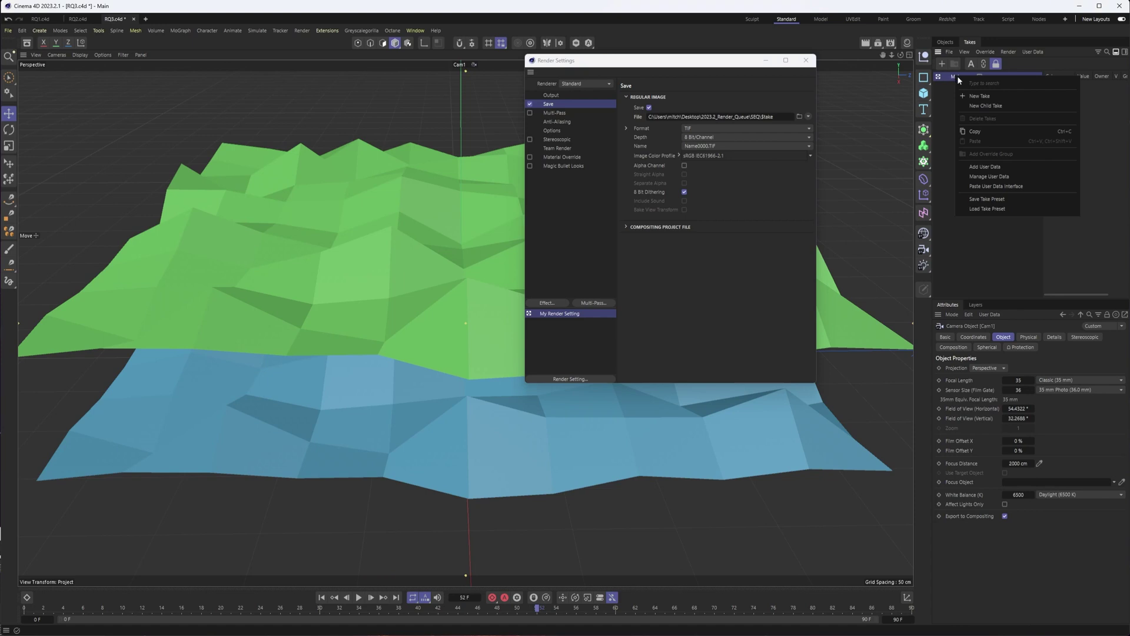
left_click(1008, 108)
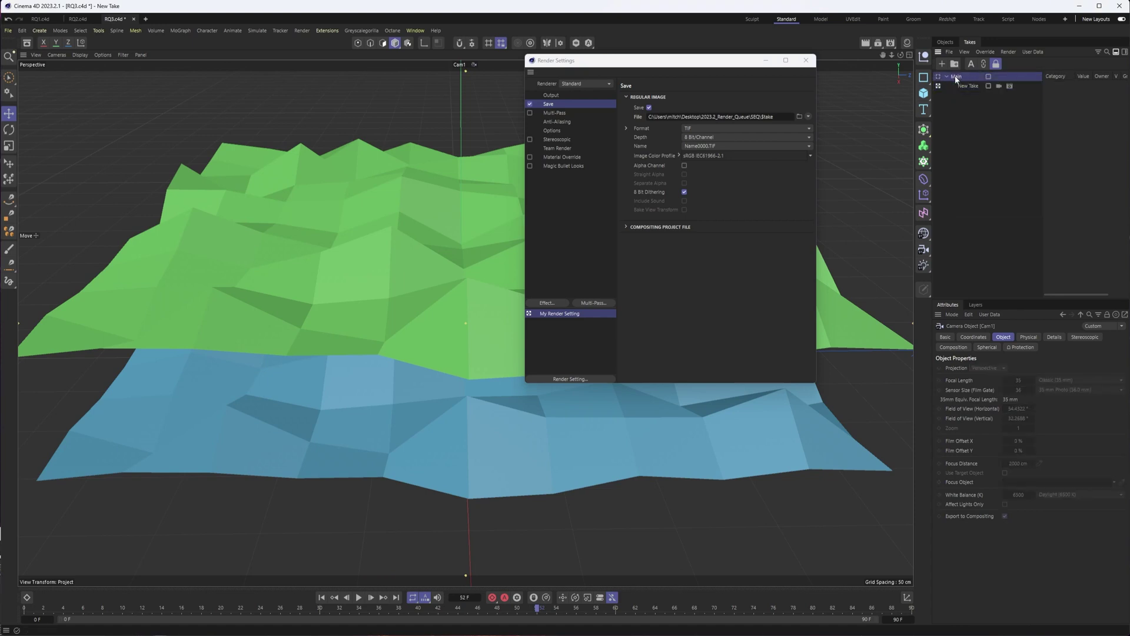
right_click(959, 78)
left_click(993, 108)
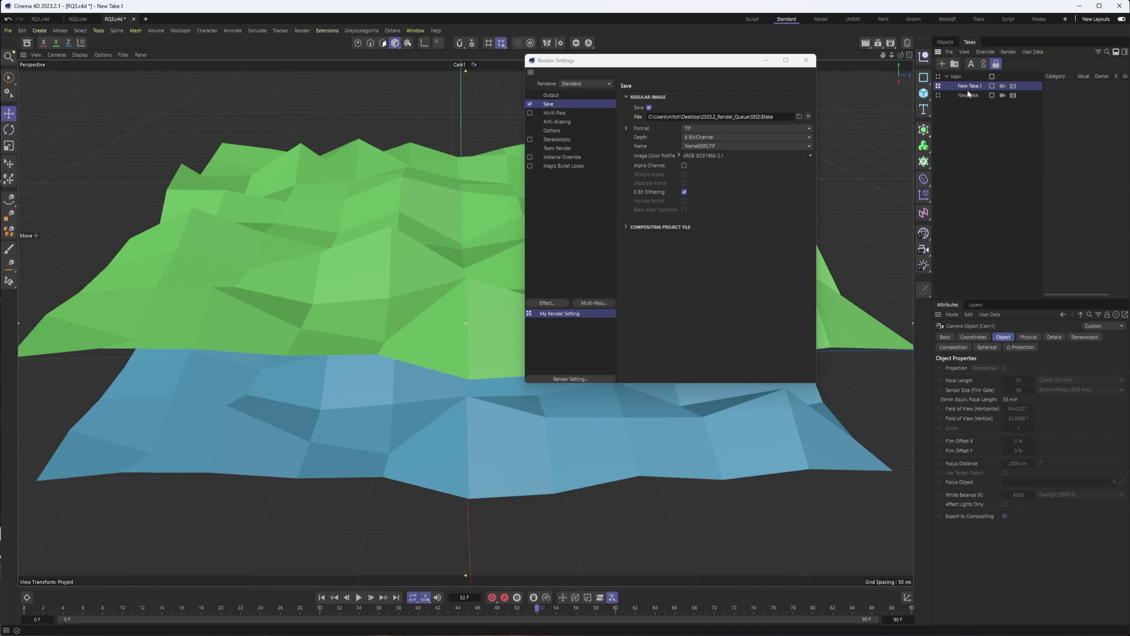
Mark New Take.1 for rendering and assign it My Render Setting.
left_click(992, 87)
left_click(993, 88)
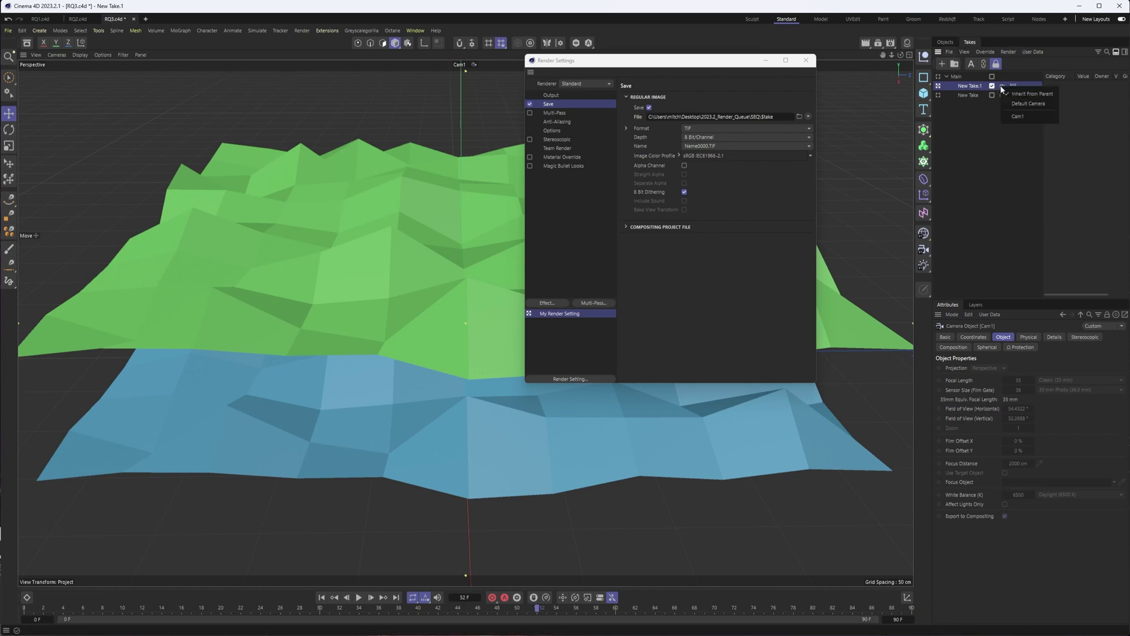
left_click(1013, 87)
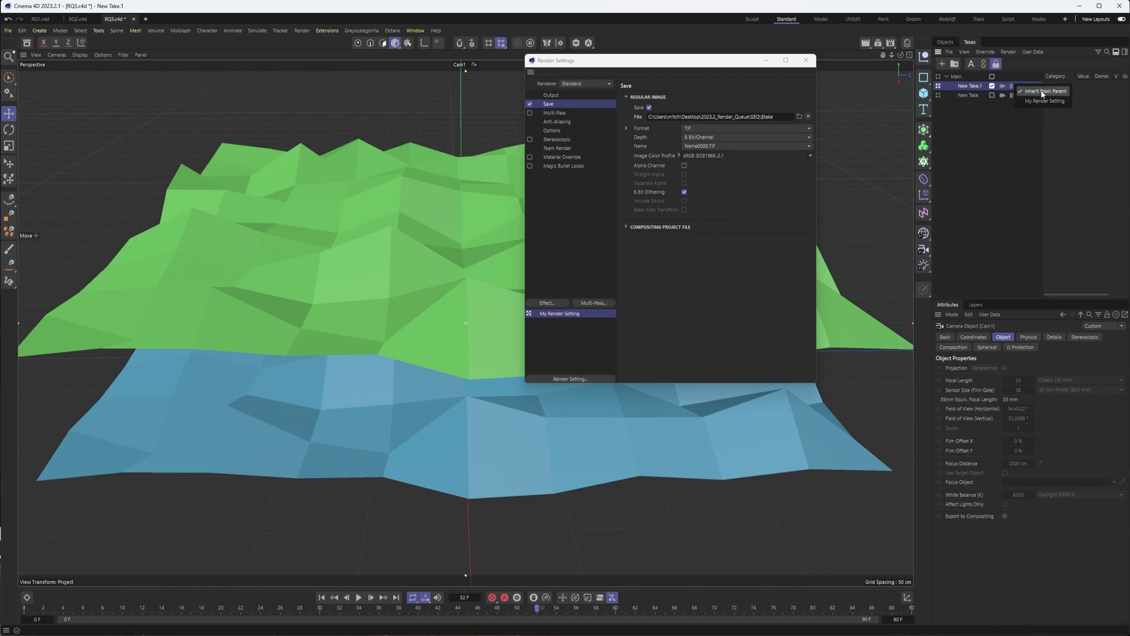
left_click(1038, 102)
Rename the two new takes to Blue and Green.
double_click(969, 86)
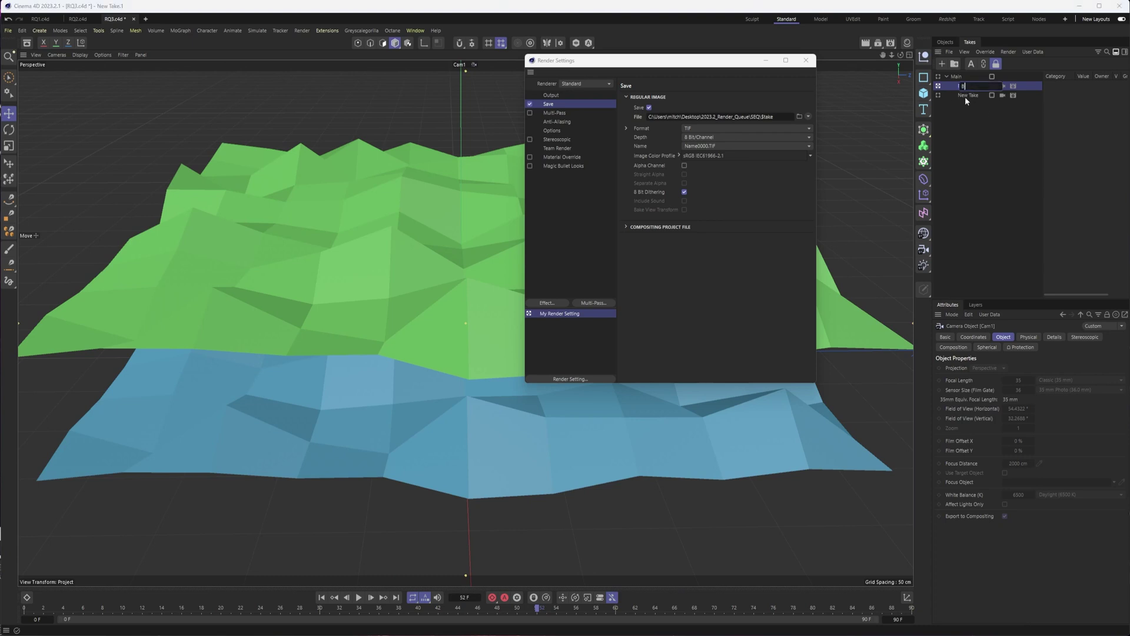
double_click(965, 97)
type("Green")
key("Return")
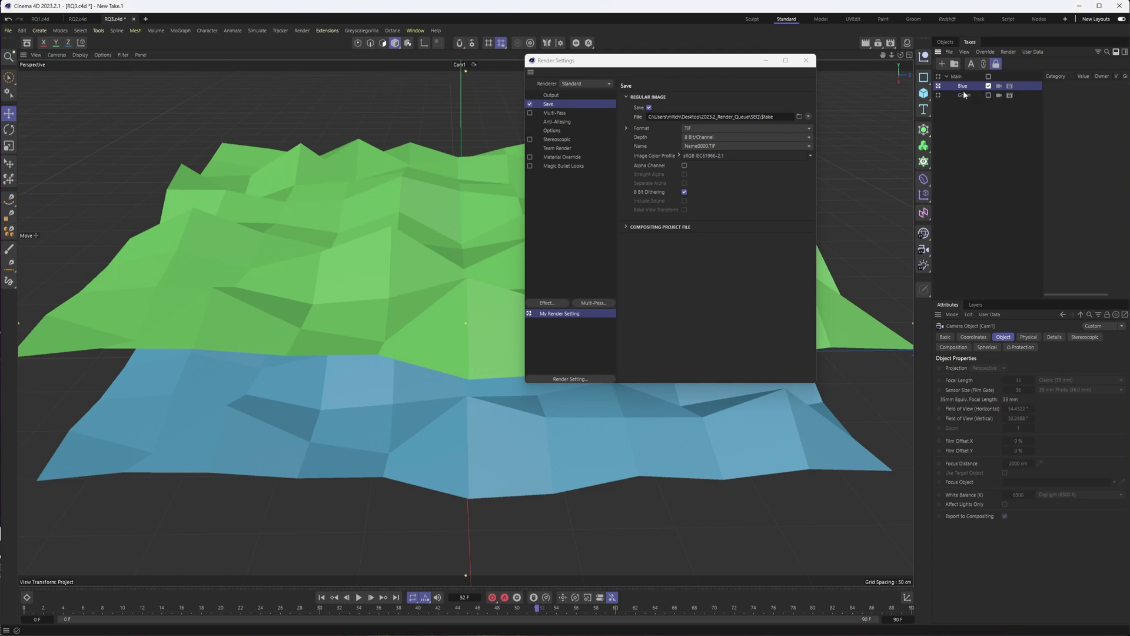
Override the camera's Projection parameter in the Blue take and show its Coordinates.
right_click(958, 368)
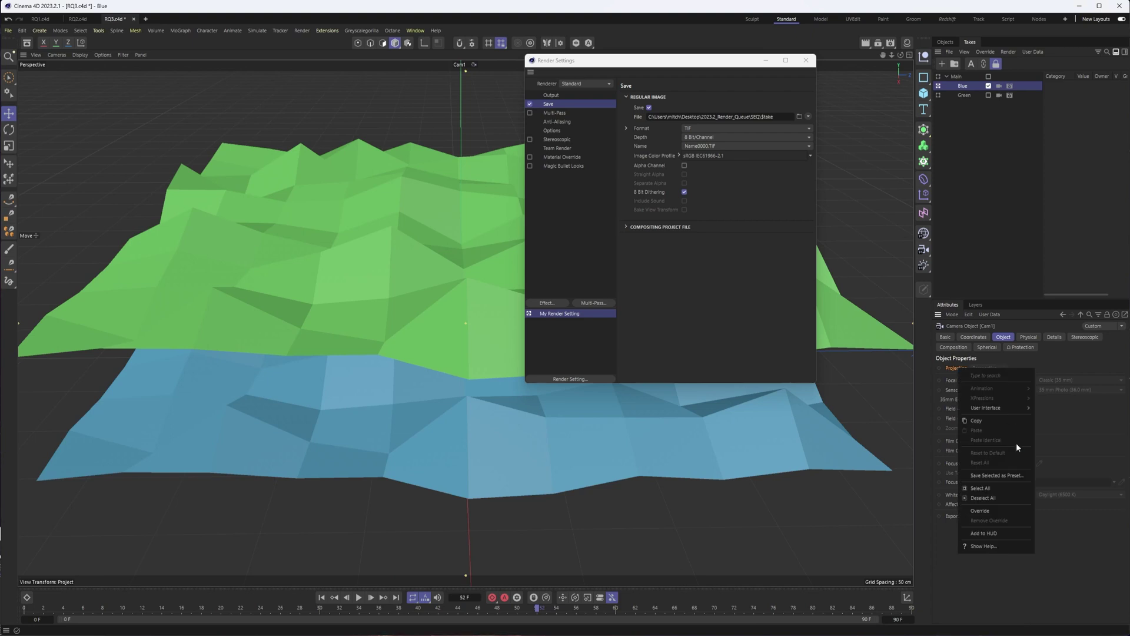
left_click(990, 510)
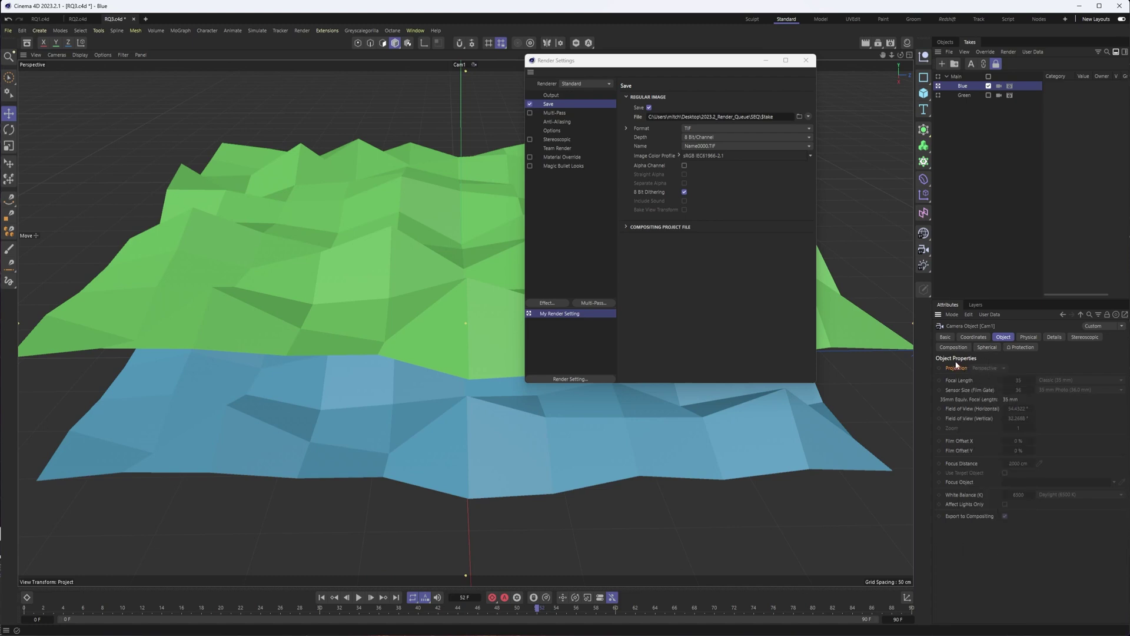
left_click(977, 339)
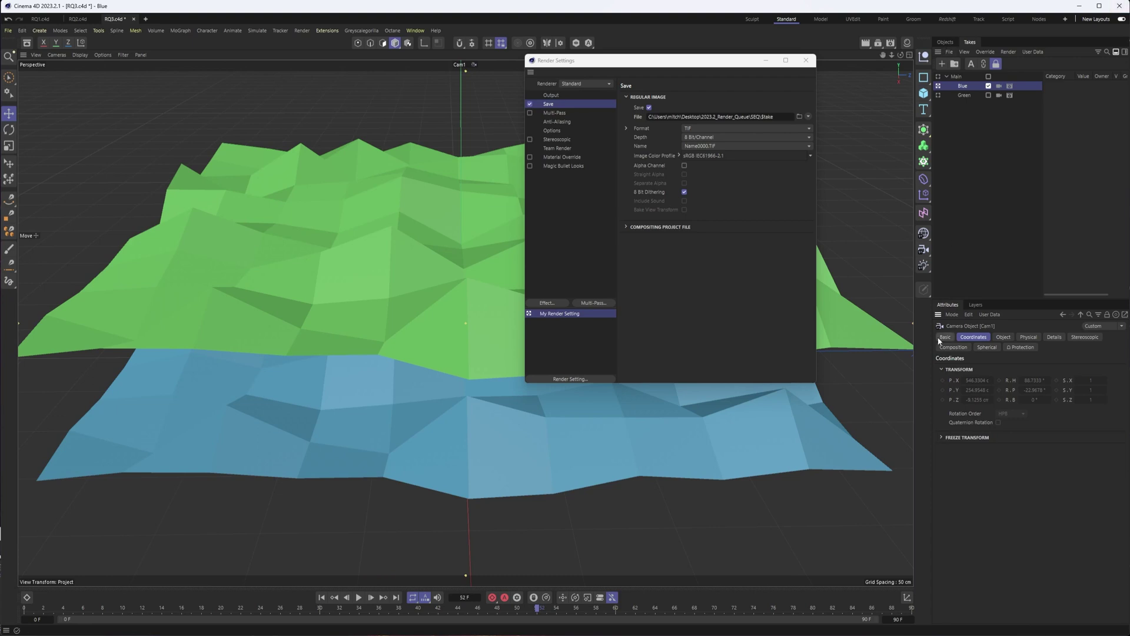
Check the camera's P.X options without overriding, then turn on Auto Take.
right_click(953, 380)
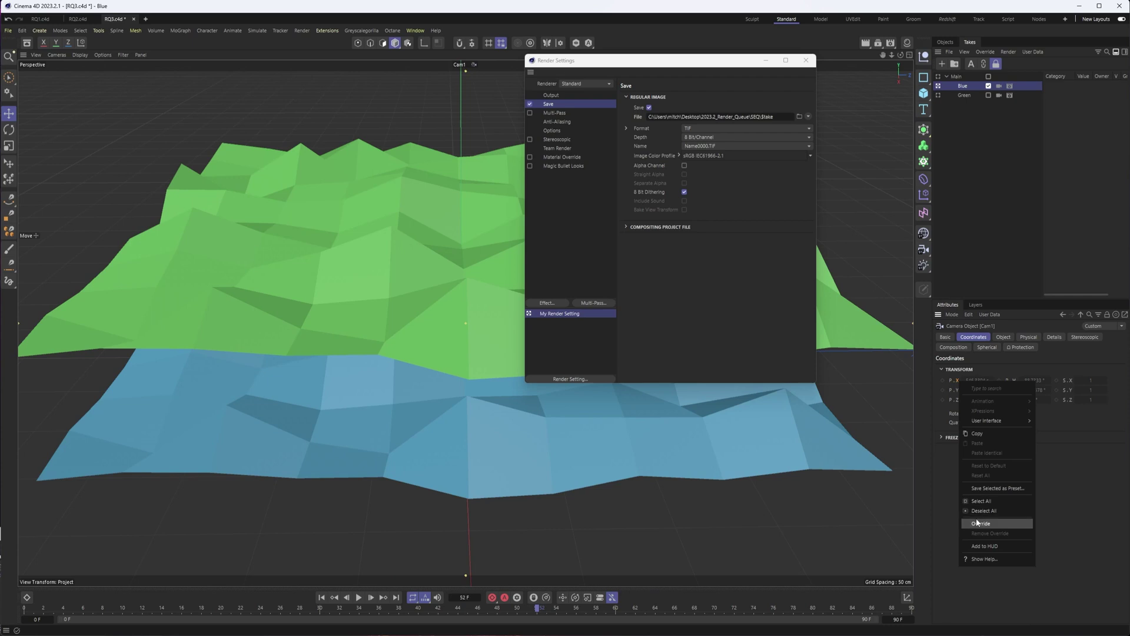
left_click(986, 116)
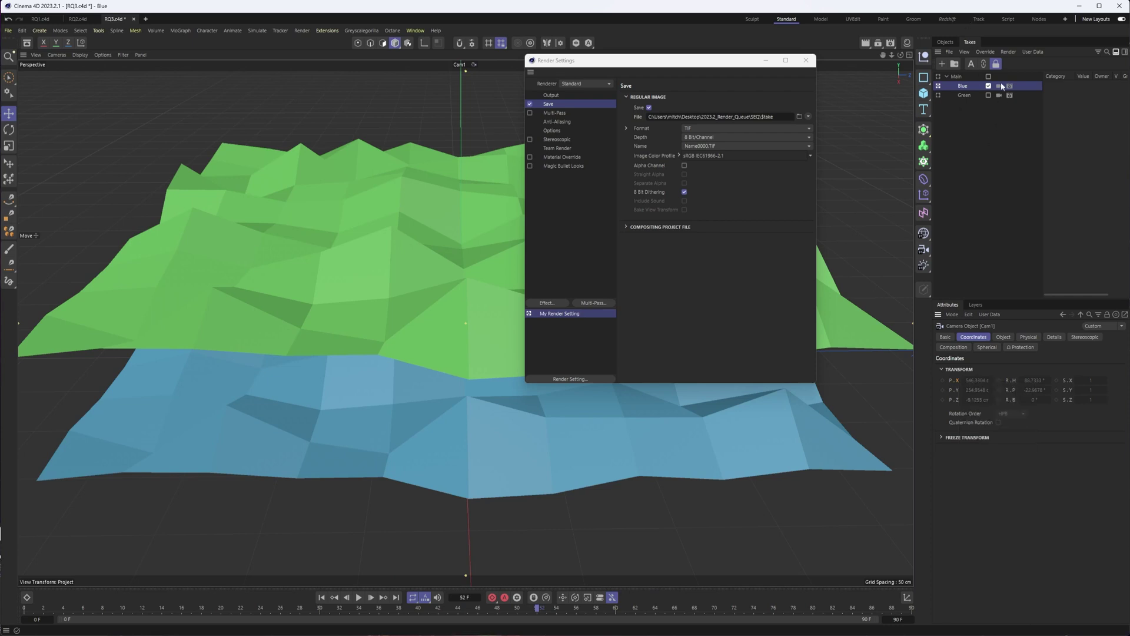
left_click(972, 65)
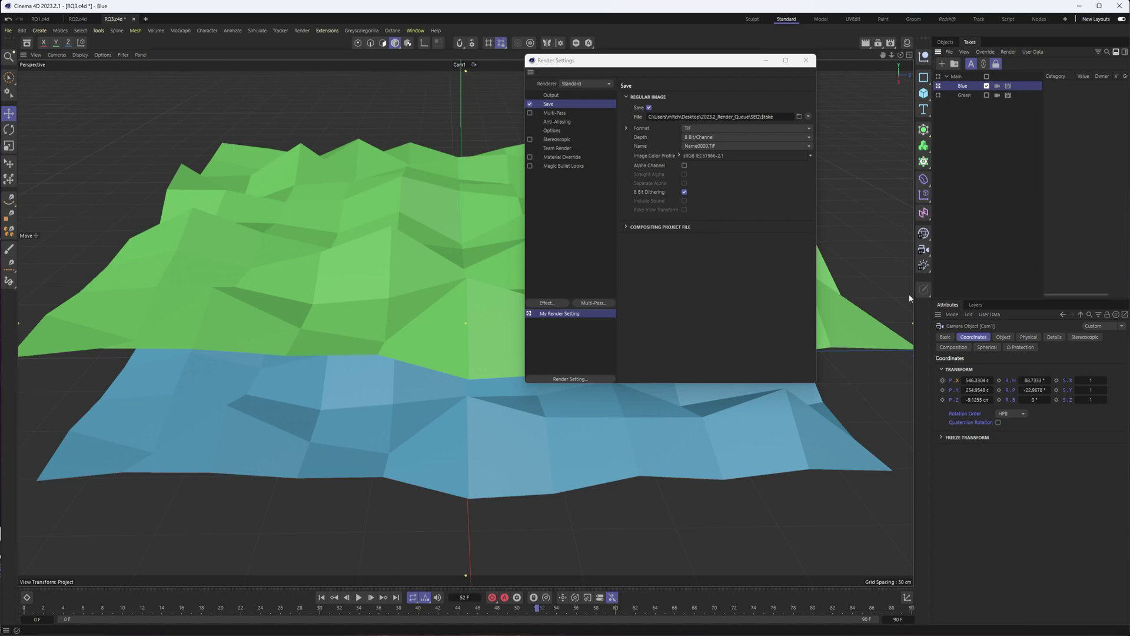
In the Blue take, hide the green plane (Plane_1) in the viewport.
left_click(948, 44)
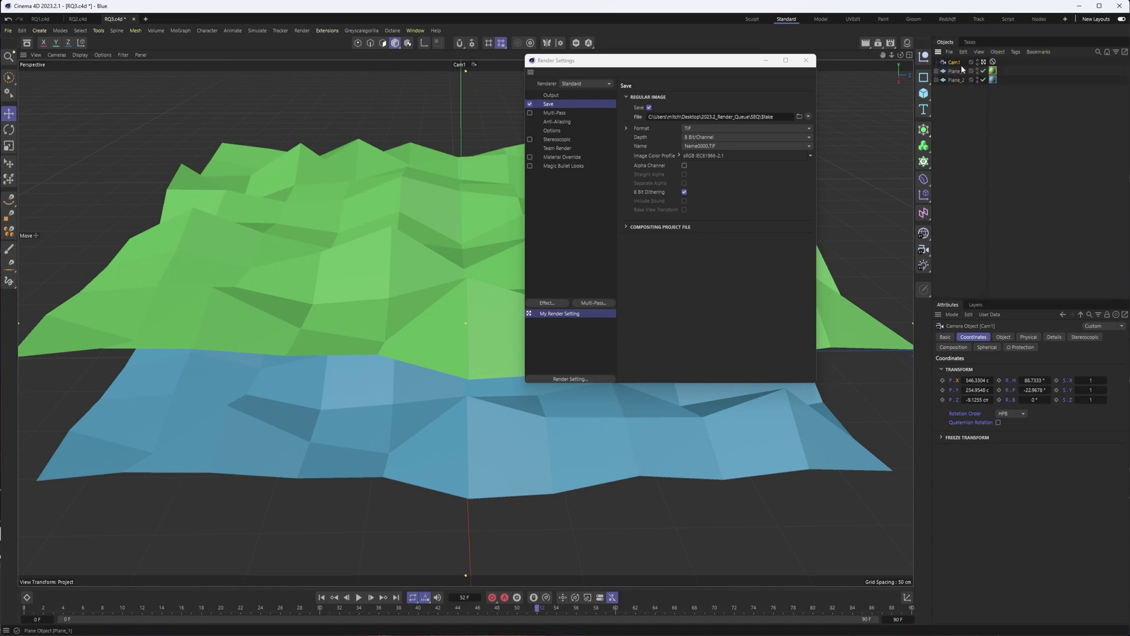
left_click(970, 44)
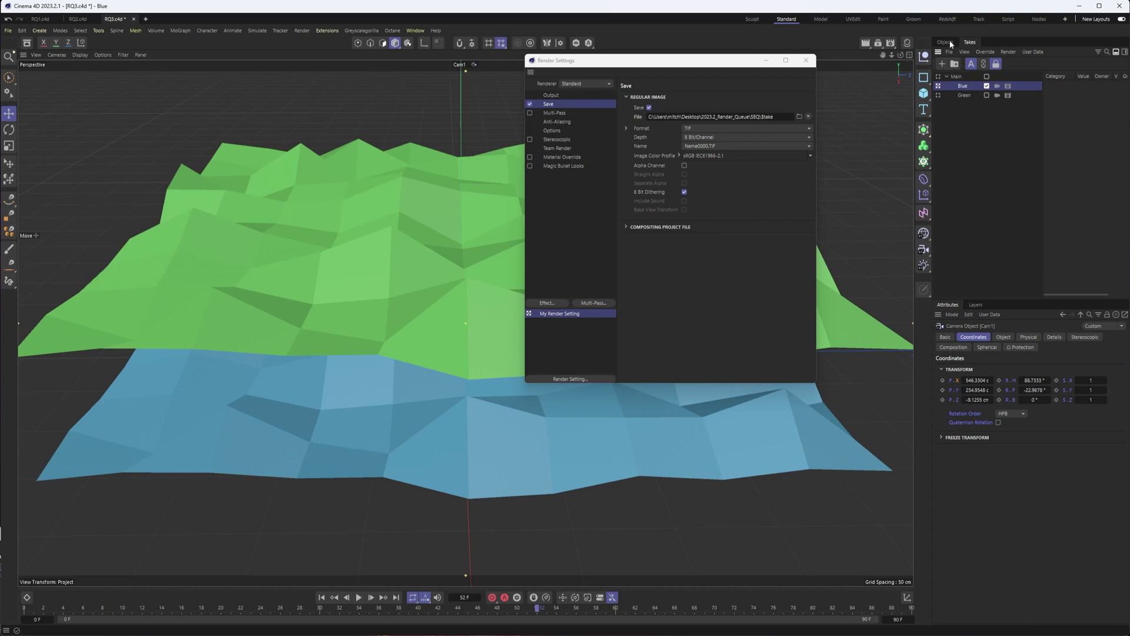
left_click(949, 41)
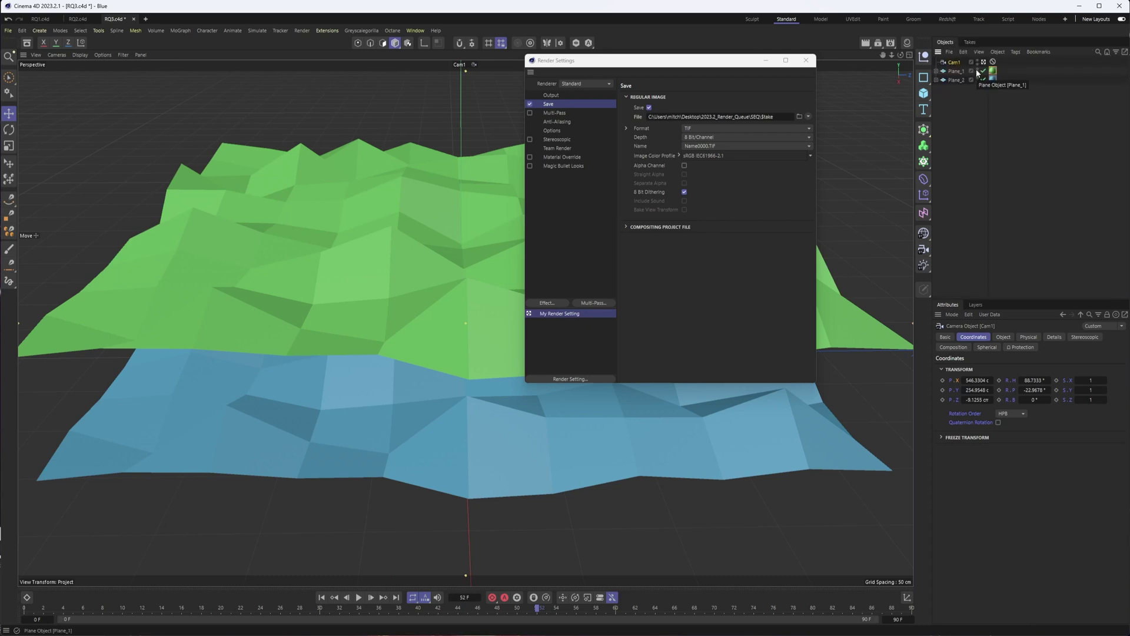
left_click(977, 70)
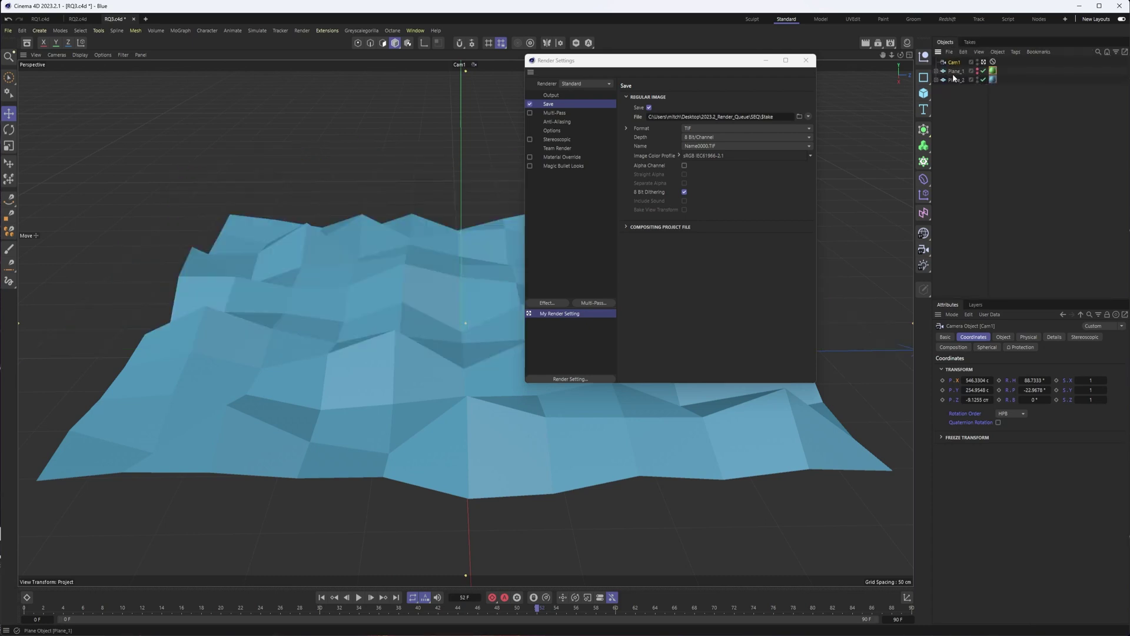
left_click(968, 43)
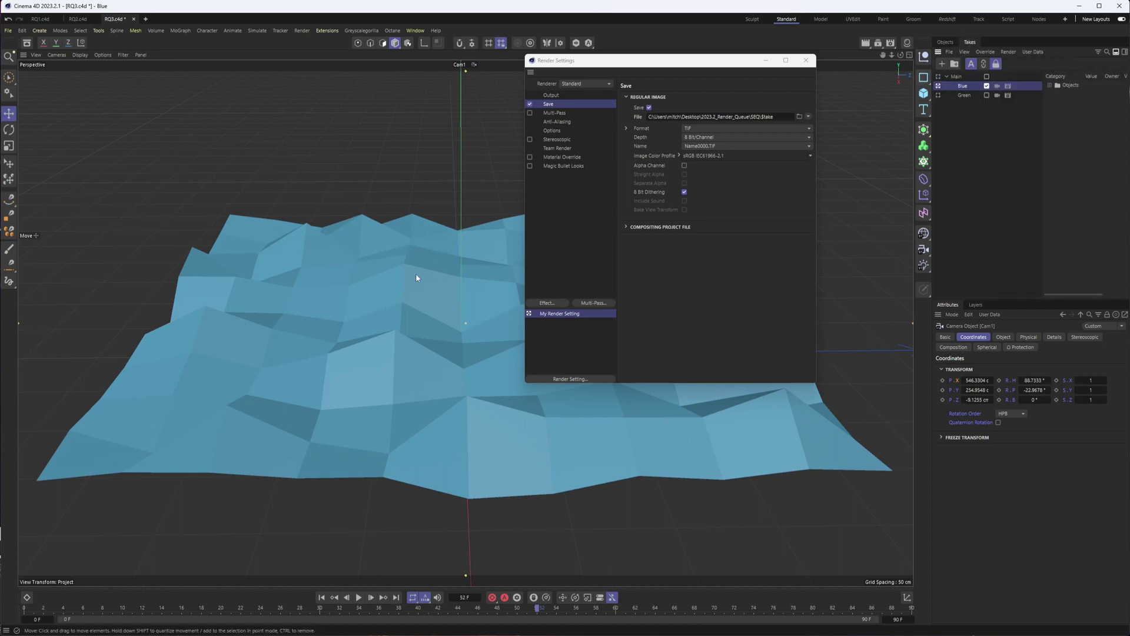
Make the Green take active and hide the blue plane (Plane_2) in it.
left_click(939, 96)
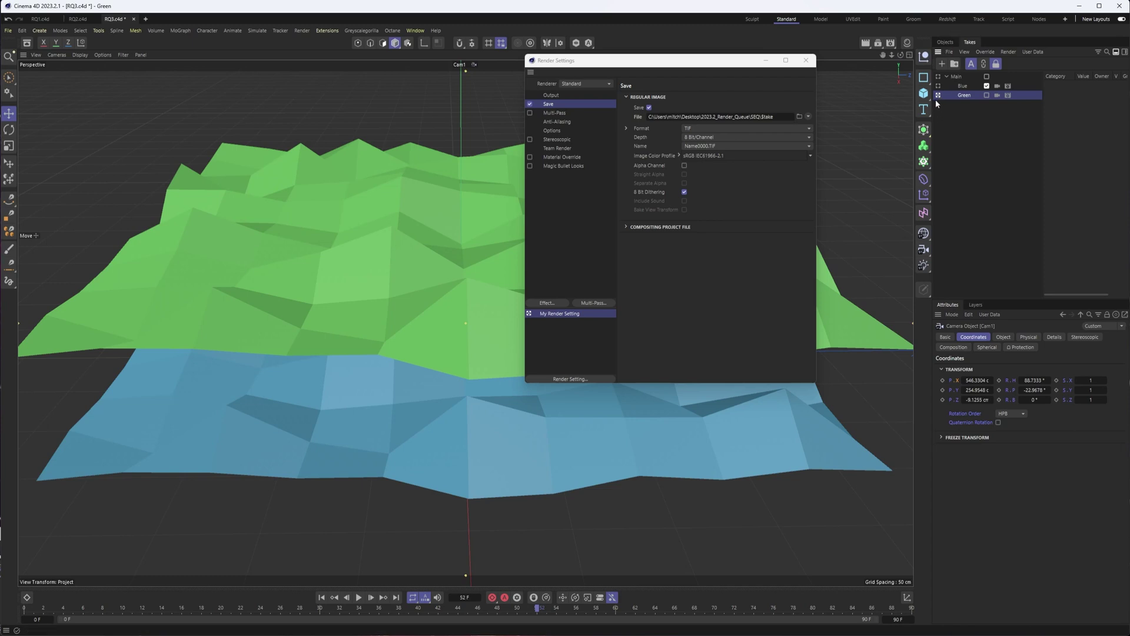
left_click(943, 42)
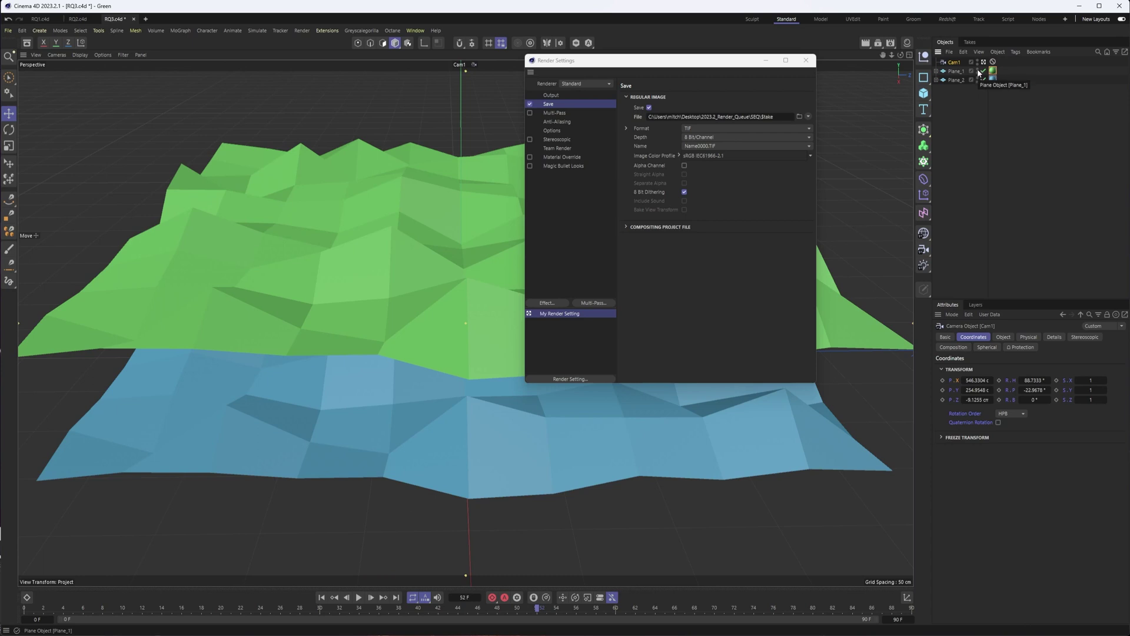
left_click(969, 42)
left_click(938, 43)
left_click(978, 77)
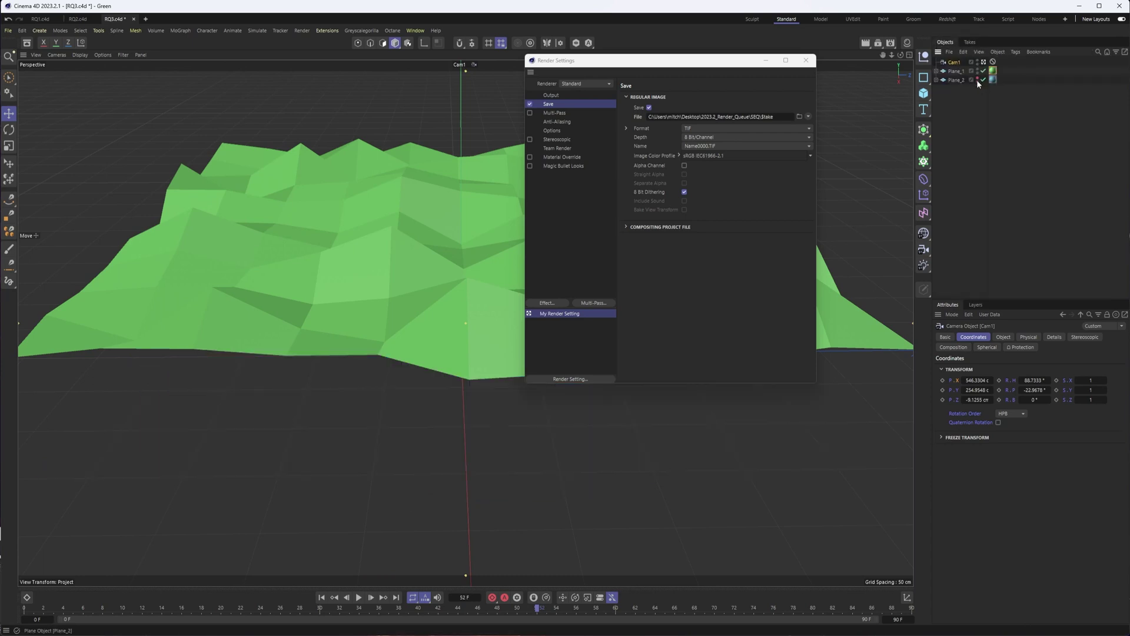
left_click(970, 42)
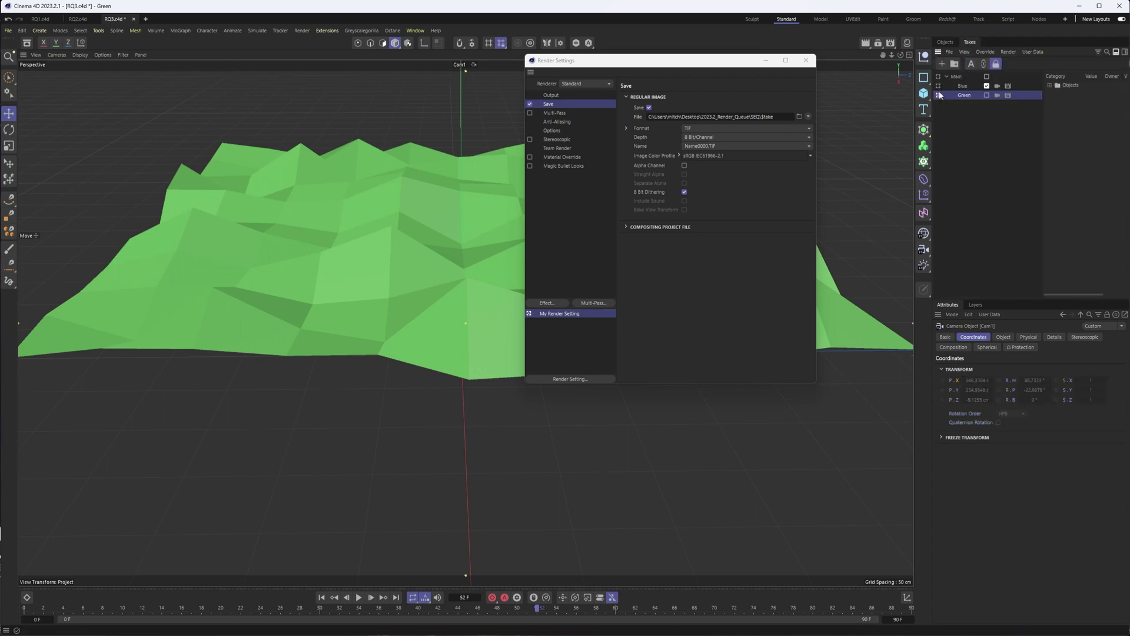
Switch back and forth between the Blue and Green takes to compare them.
left_click(939, 87)
left_click(939, 96)
left_click(939, 87)
left_click(939, 96)
left_click(939, 87)
left_click(939, 97)
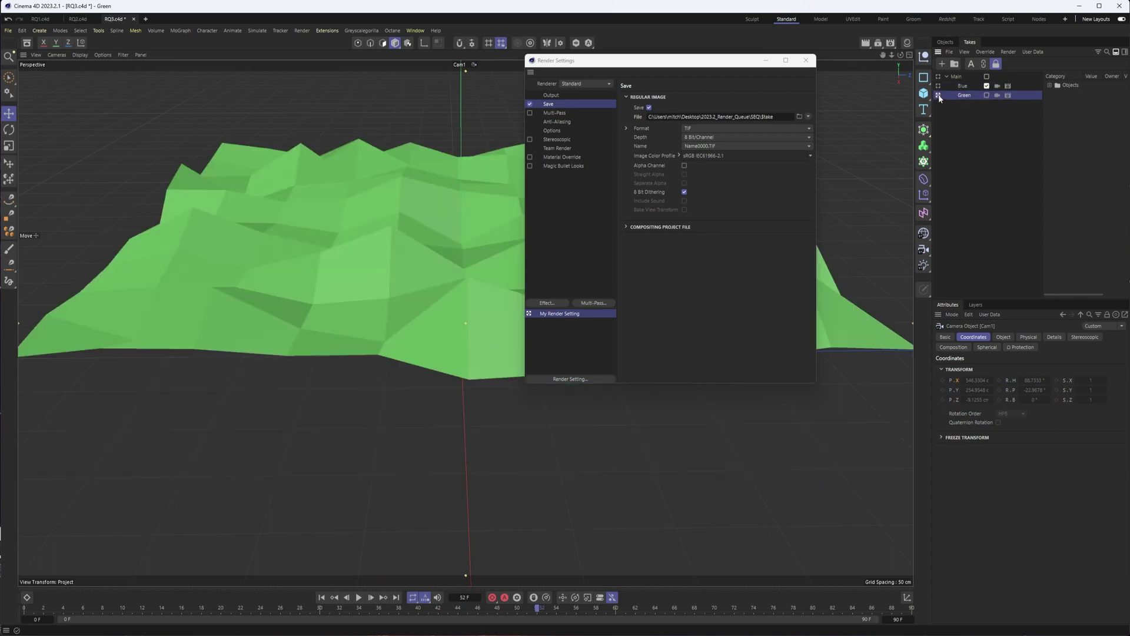
Expand Plane_2's overrides to show its visibility settings, then make Blue the active take.
left_click(1050, 86)
left_click(1057, 95)
left_click(1063, 104)
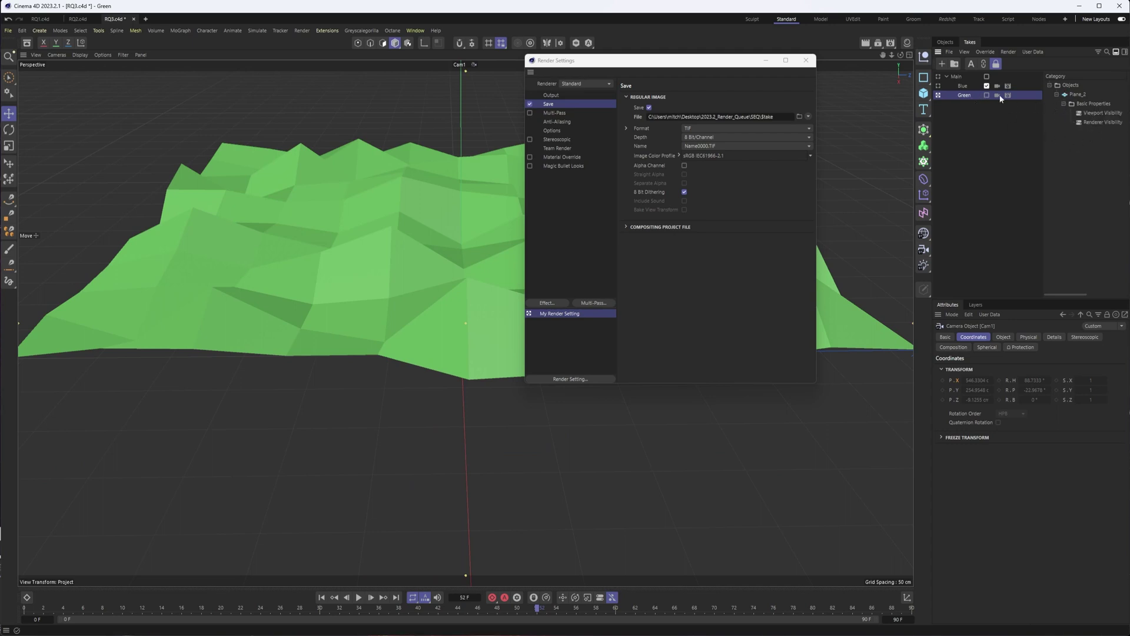
left_click(939, 87)
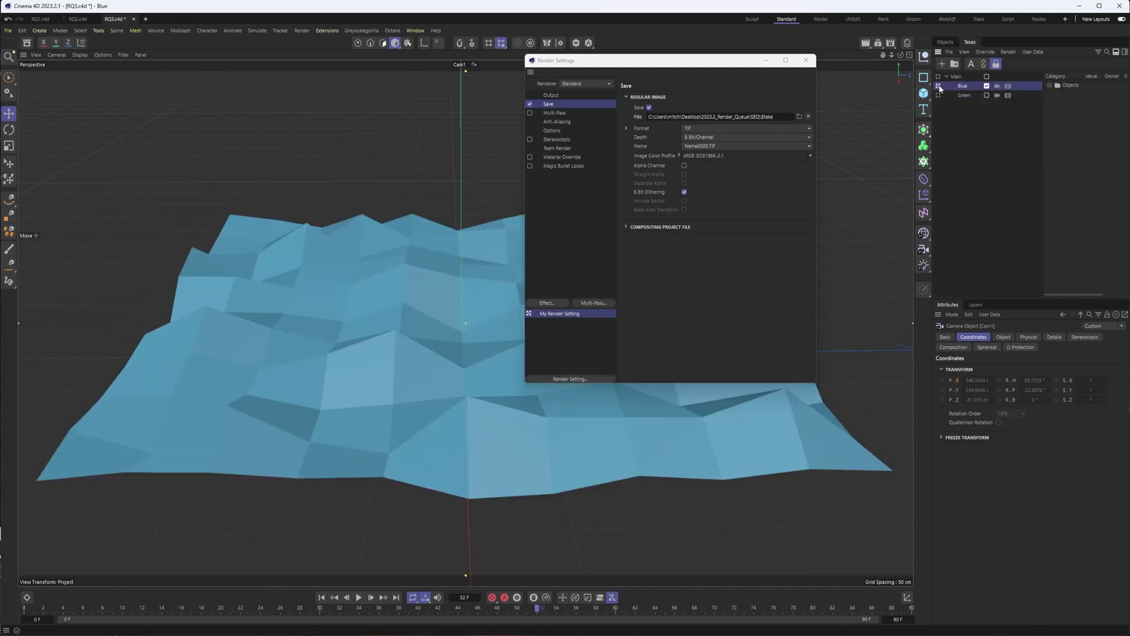
Mark the Green take for rendering, then save RQ3.c4d and add it to the Render Queue as job 5.
left_click_drag(621, 61, 682, 77)
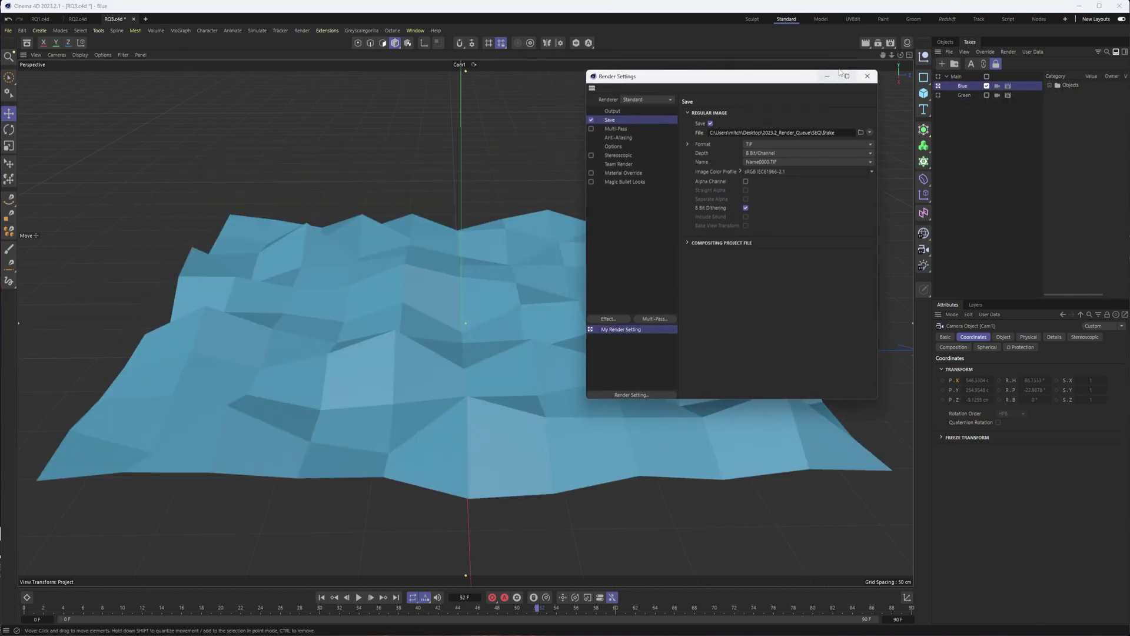
left_click(987, 95)
left_click(879, 46)
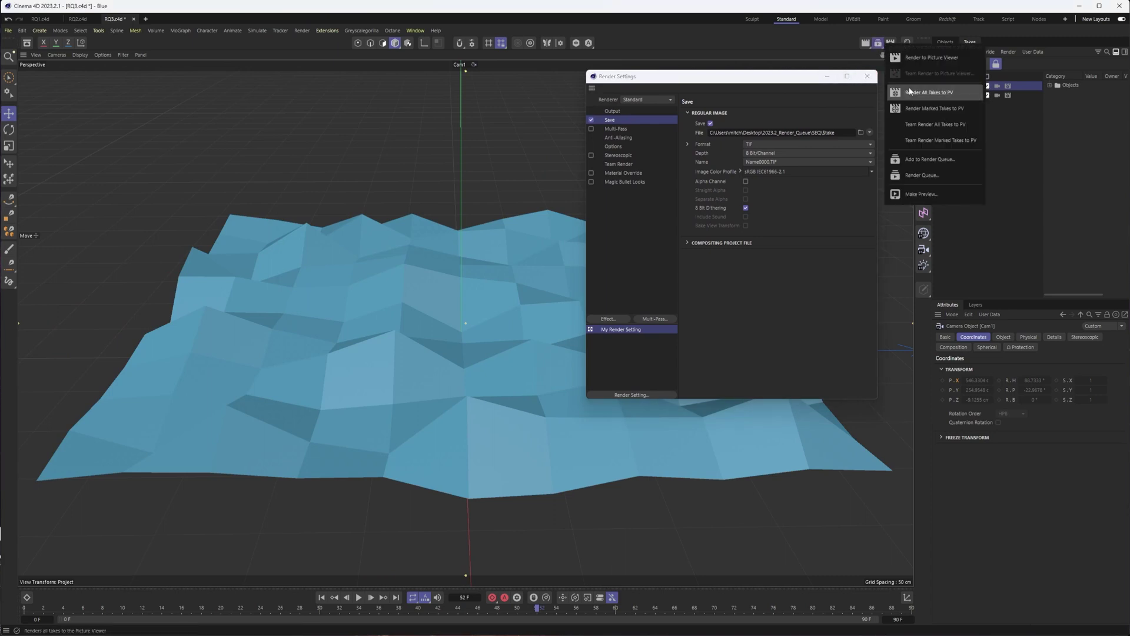
left_click(911, 160)
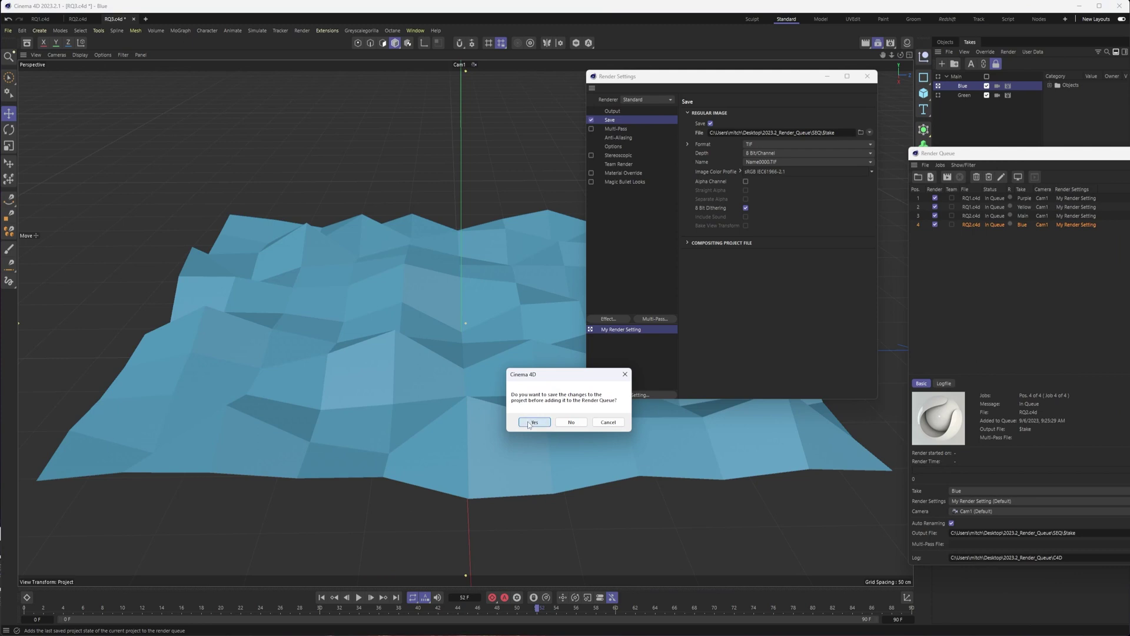
left_click(532, 422)
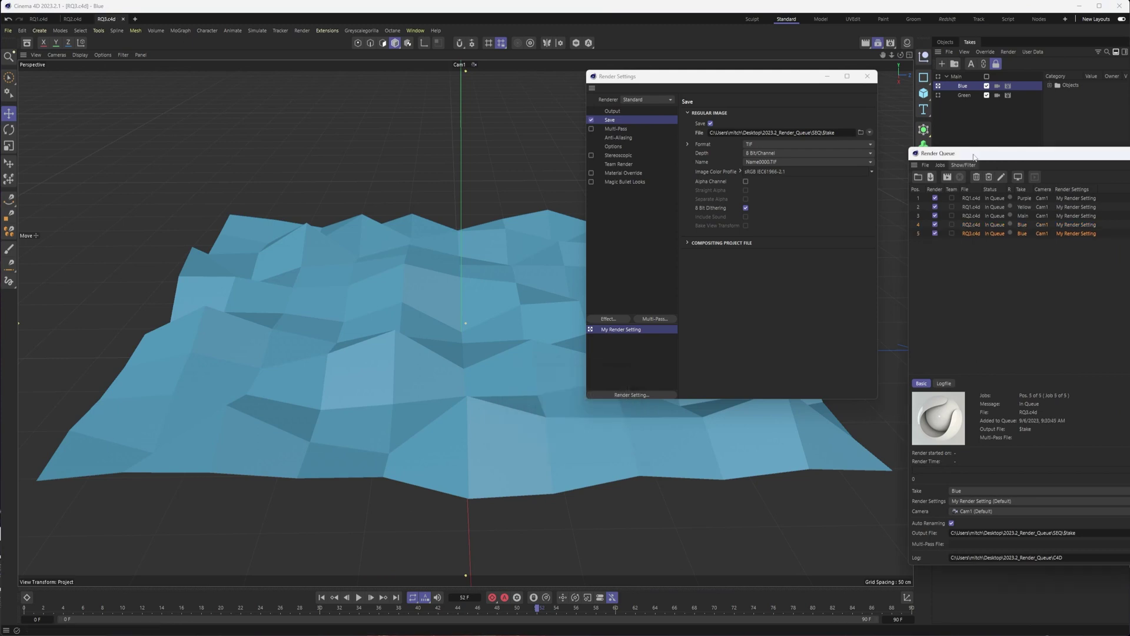
left_click_drag(974, 157, 537, 58)
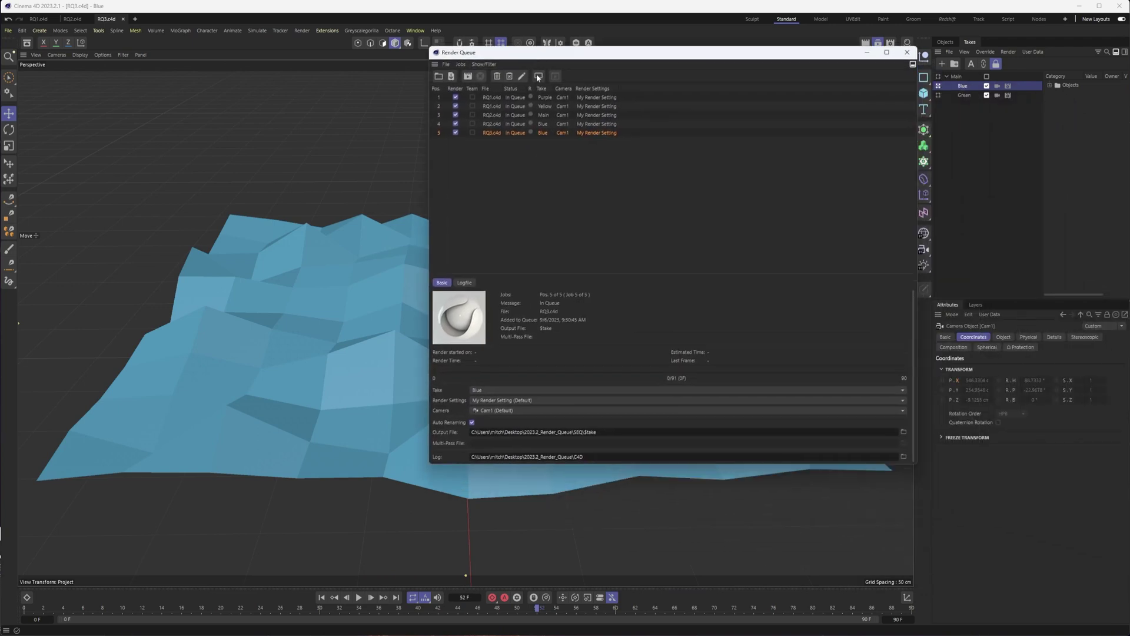
Add a sixth RQ3.c4d job set to take Green, keeping camera Cam1.
left_click(480, 389)
left_click(517, 167)
left_click(480, 391)
left_click(500, 420)
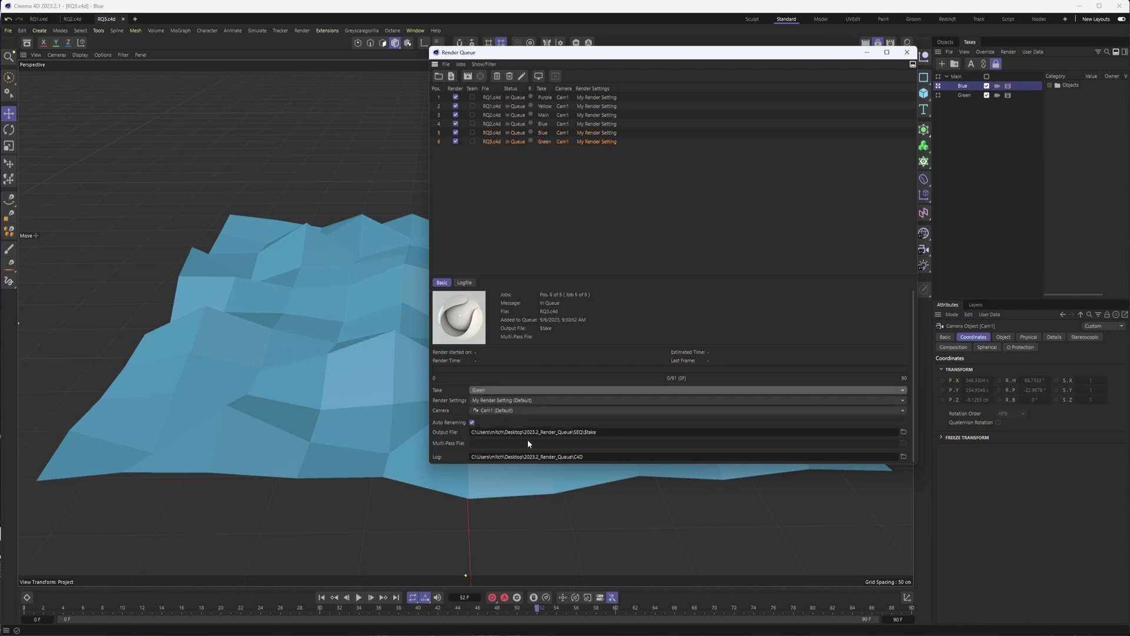
left_click(506, 410)
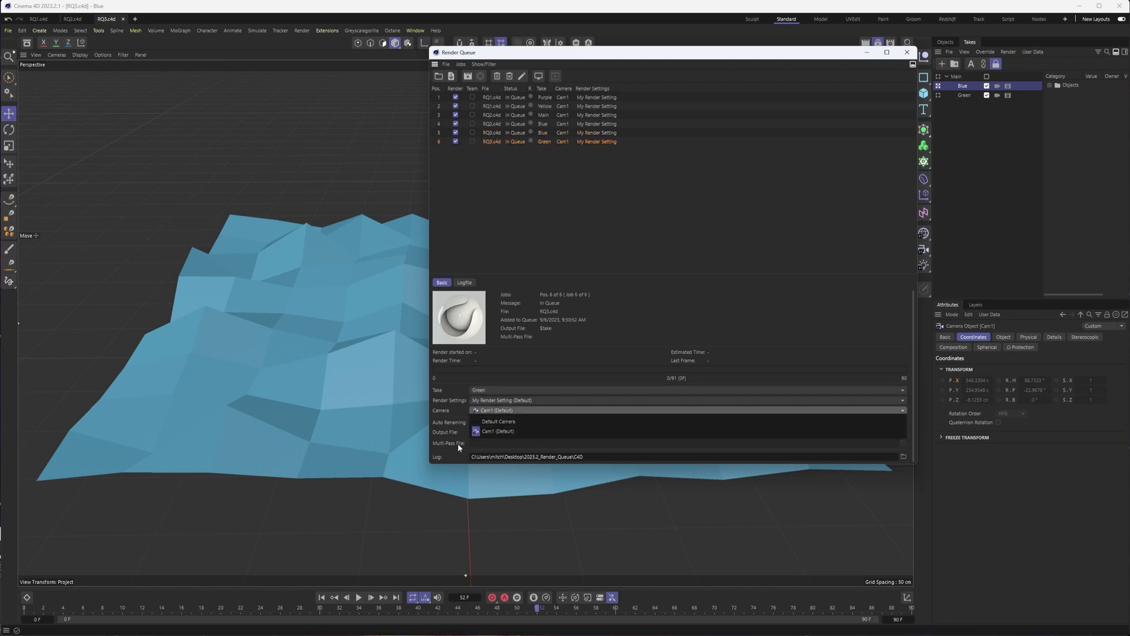
left_click(480, 431)
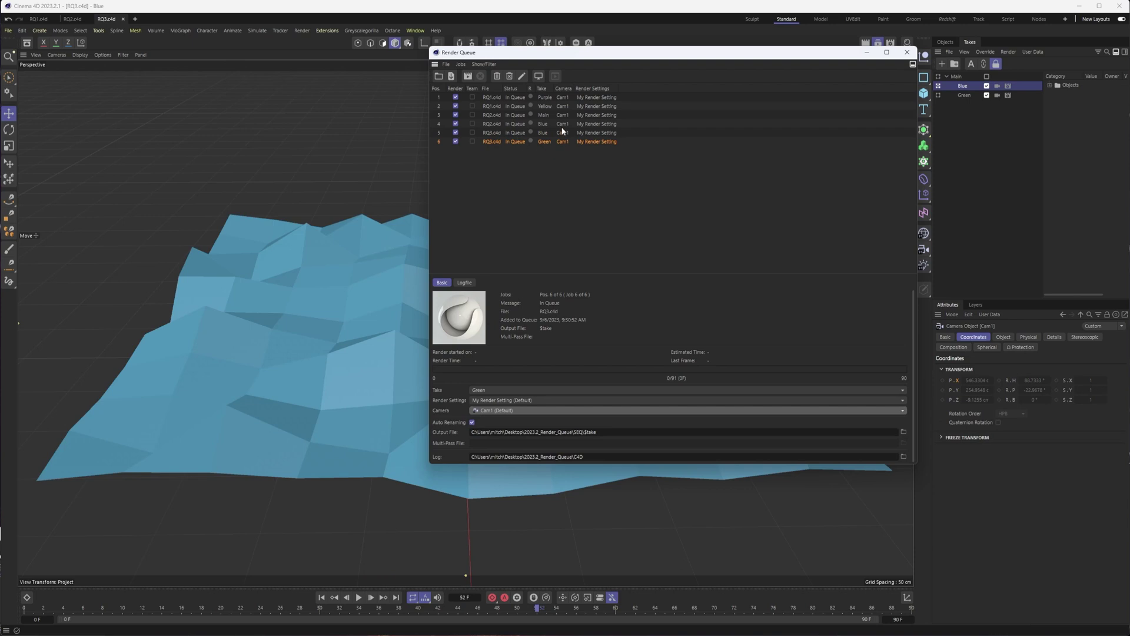